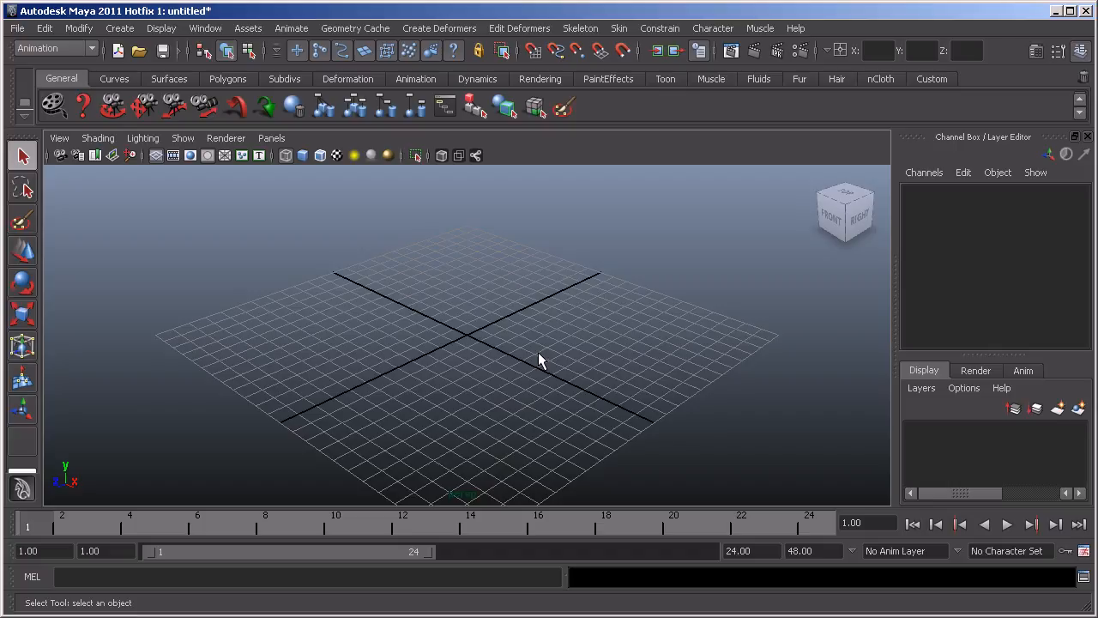
Start a new project named Project_c, located in the Projects_And_Scenes folder.
left_click(18, 29)
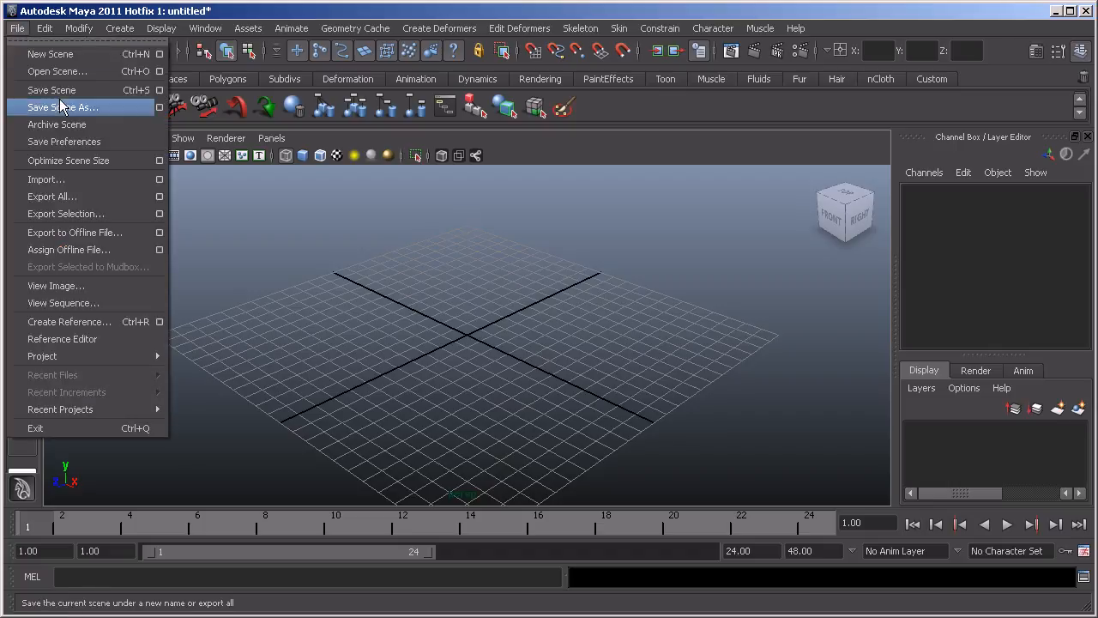
mouse_move(93, 356)
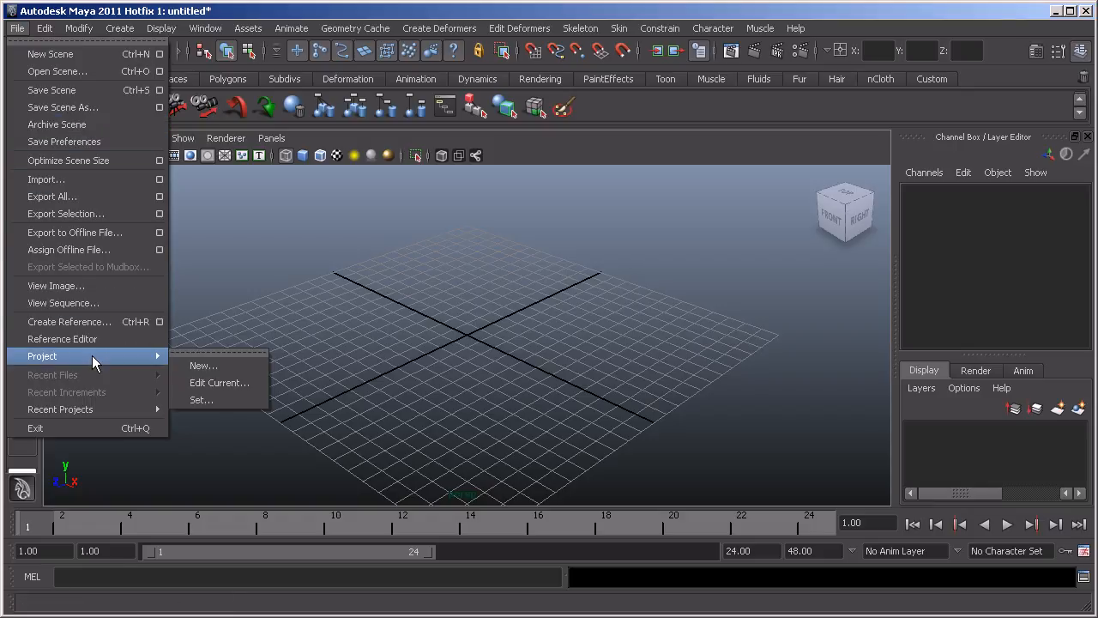
left_click(224, 365)
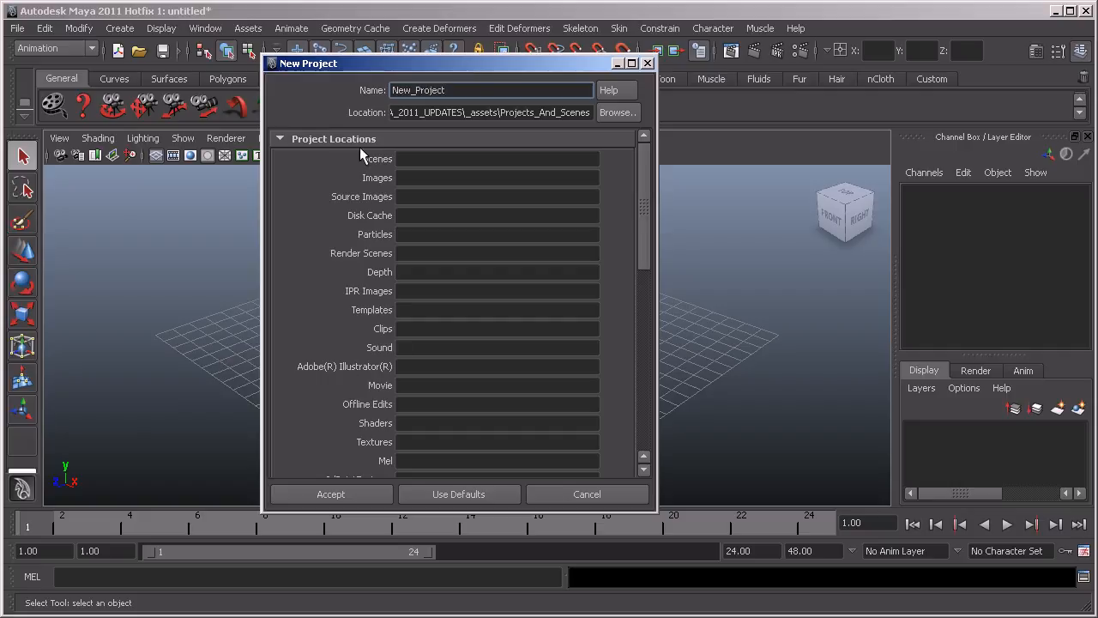
double_click(489, 92)
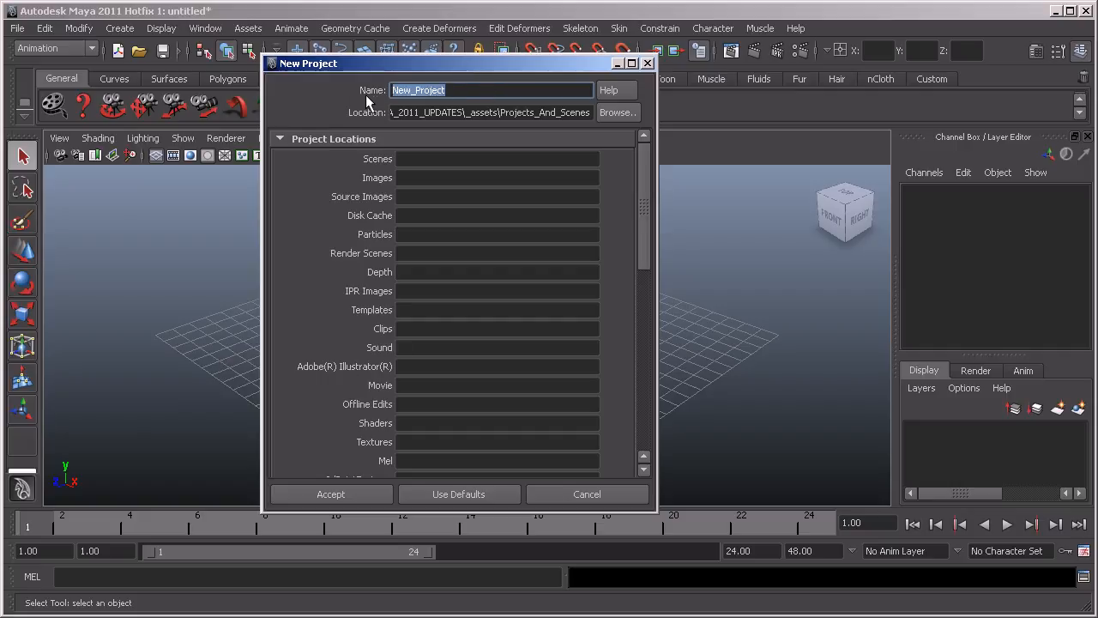
type("Project_c")
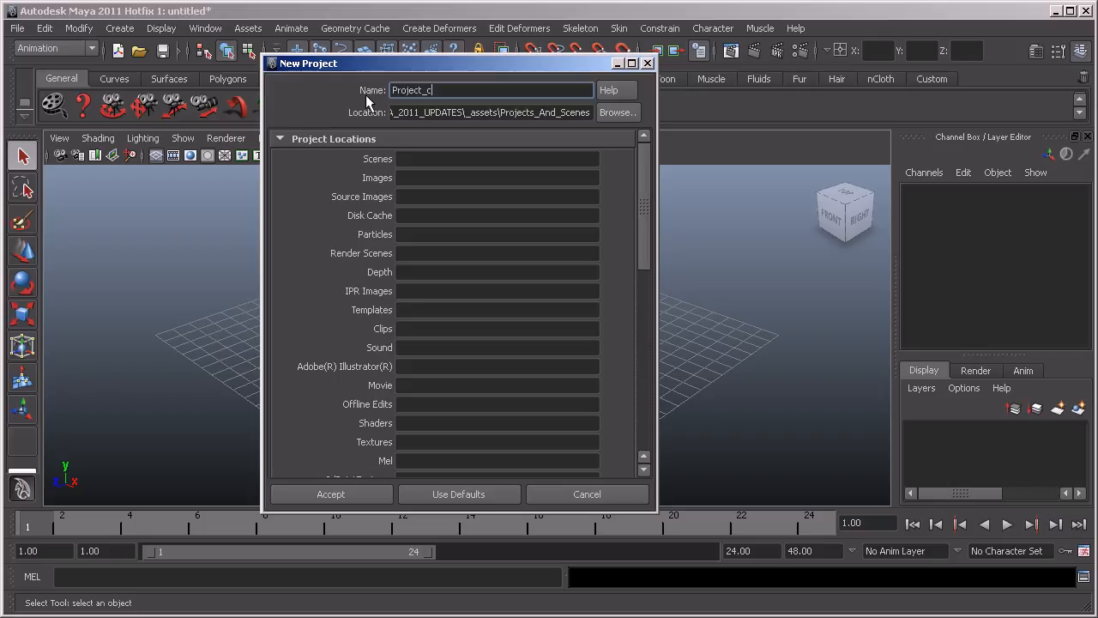
left_click(631, 115)
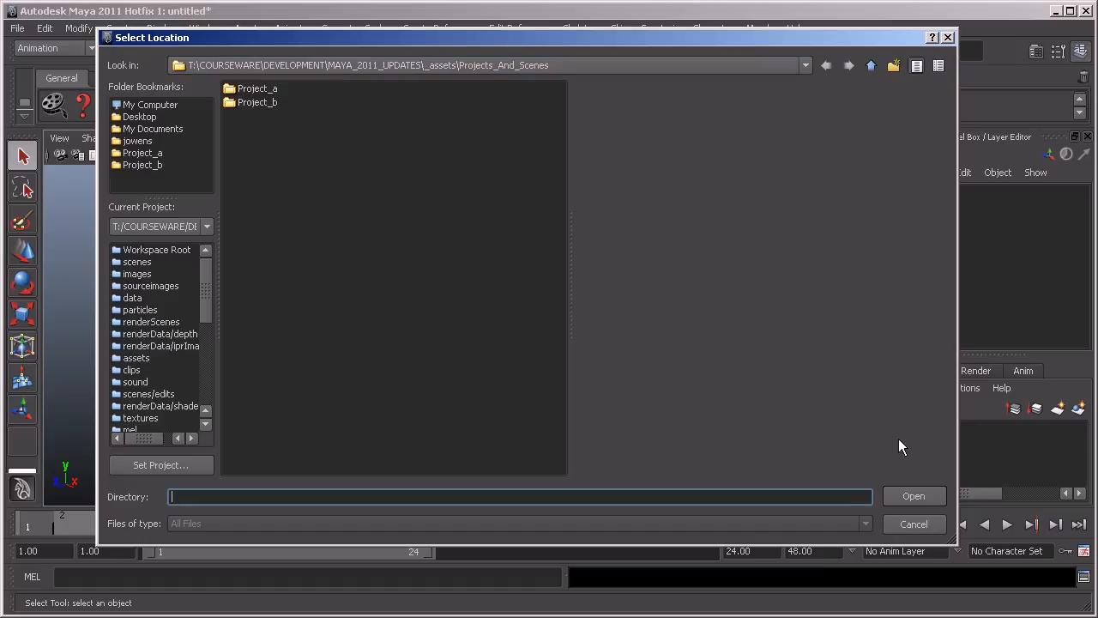
left_click(912, 497)
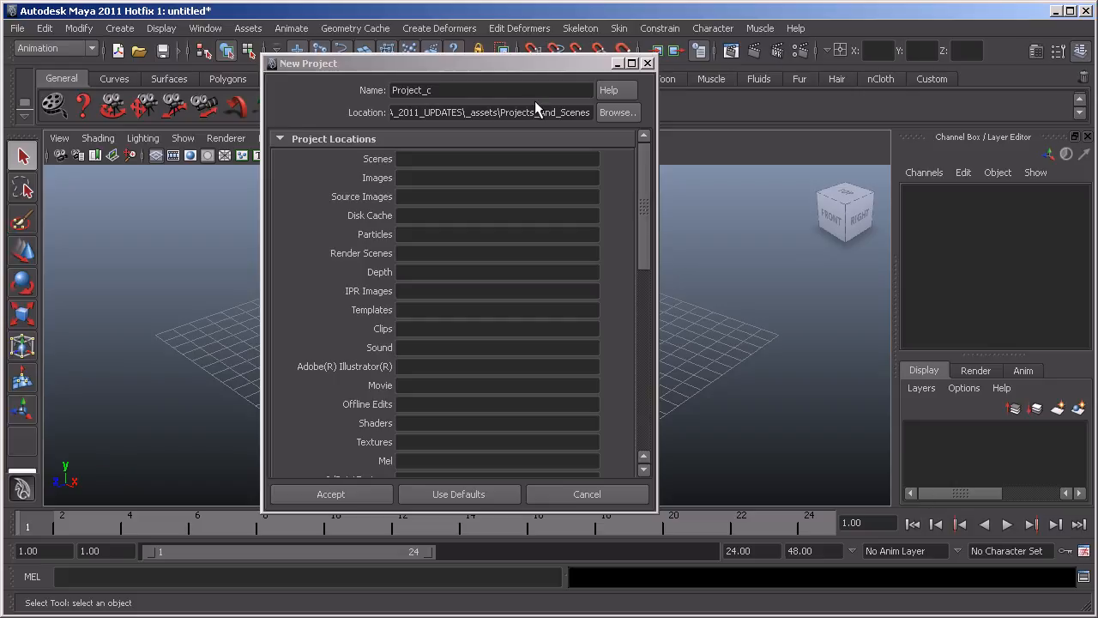
left_click_drag(590, 113, 481, 112)
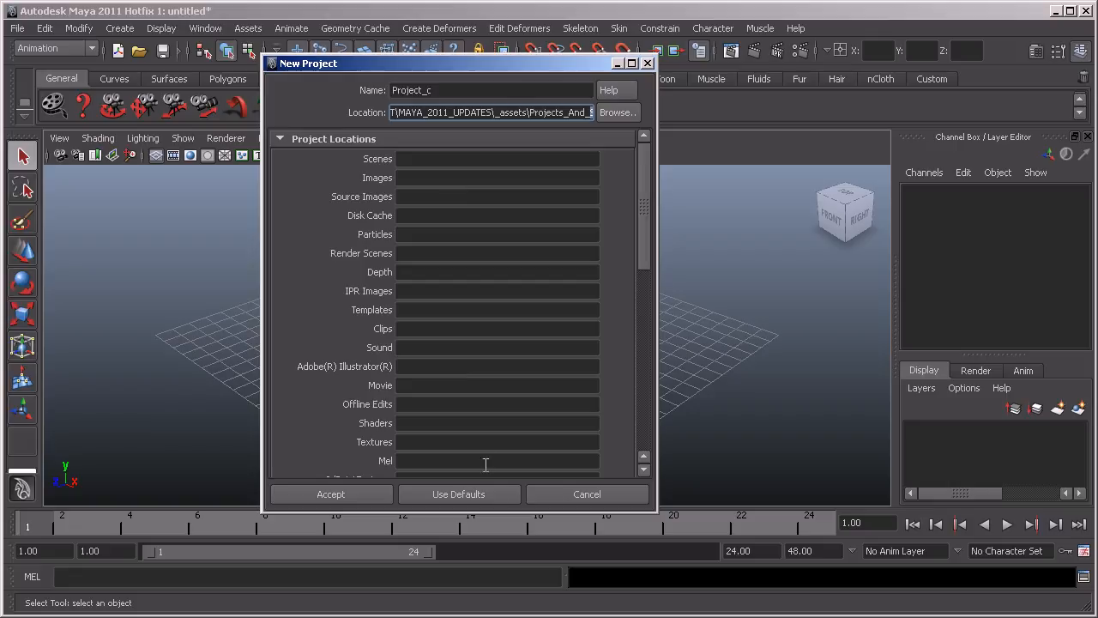
Fill all of Project_c's locations with the default folder names, review them and create the project.
left_click(459, 495)
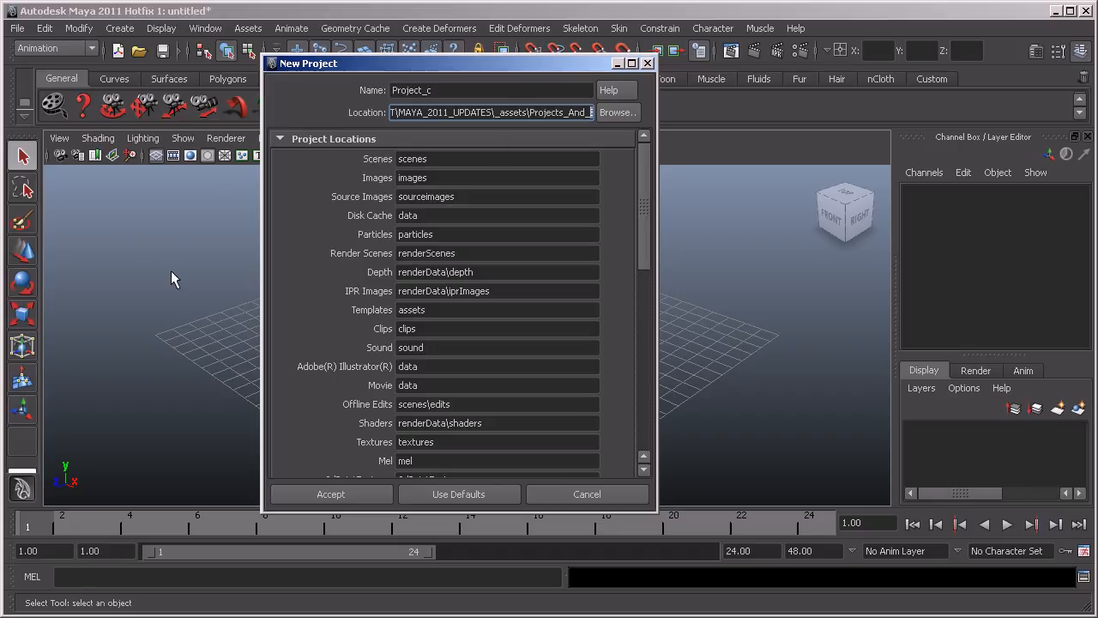
double_click(401, 159)
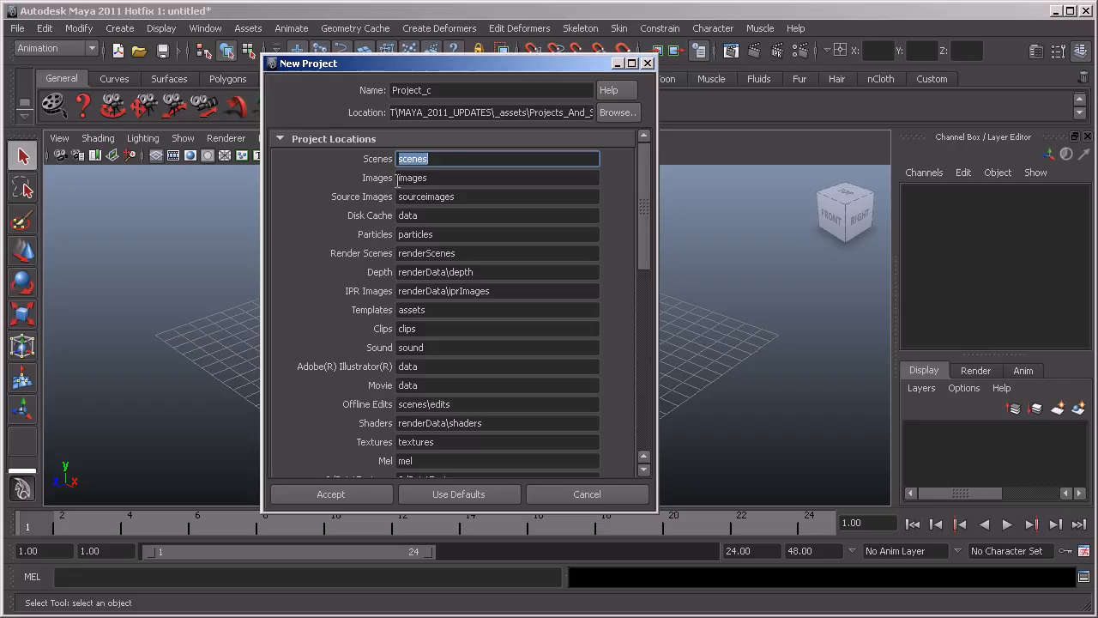
left_click_drag(396, 178, 471, 178)
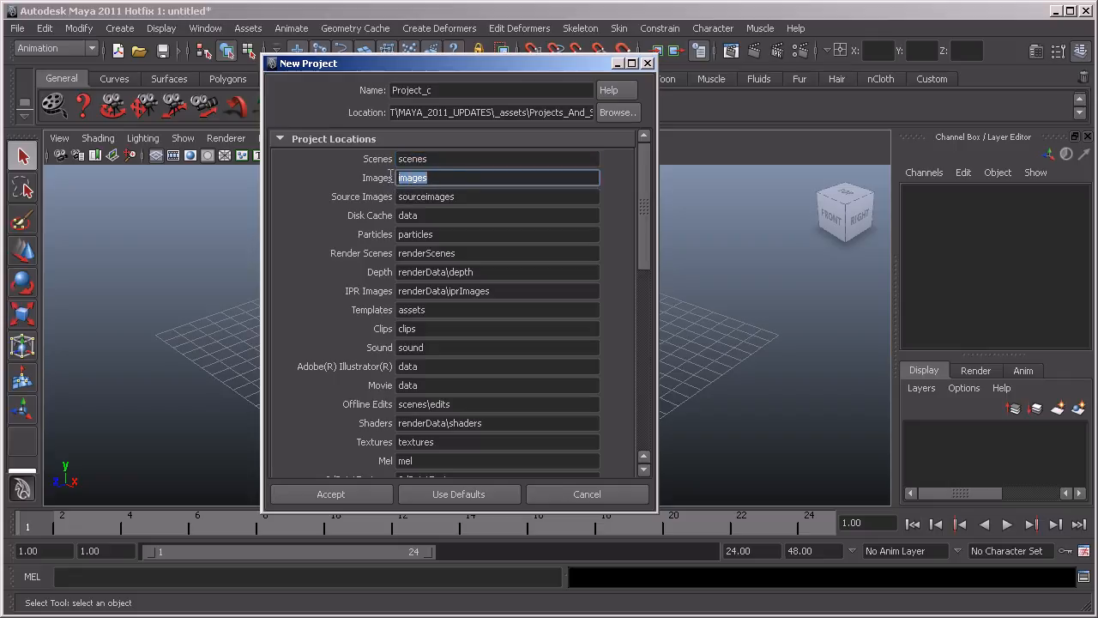
left_click(460, 196)
double_click(460, 196)
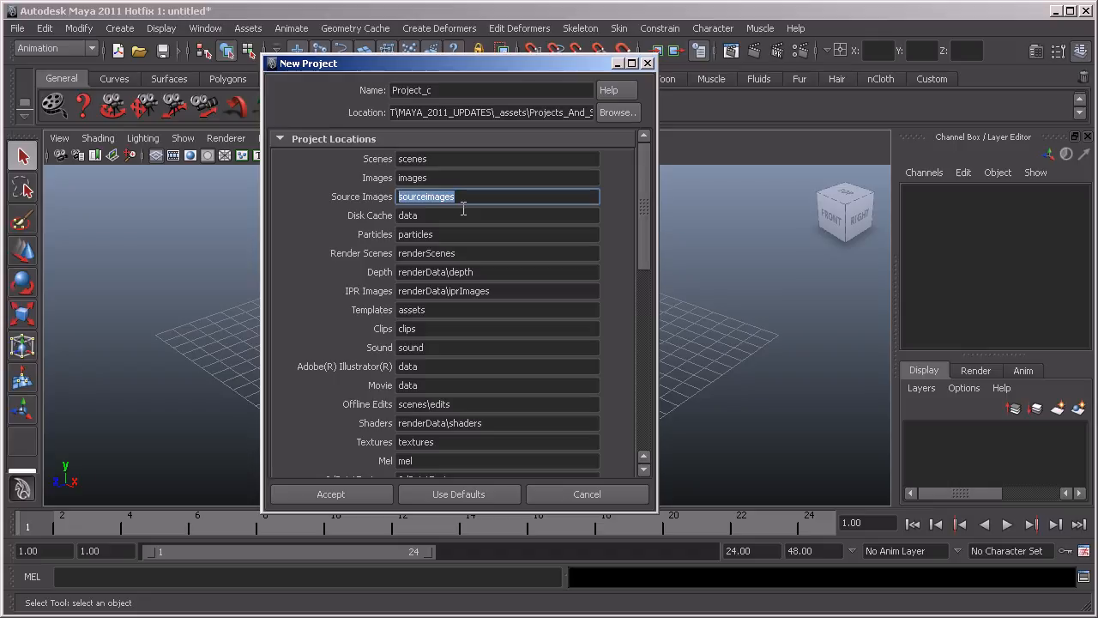
scroll(463, 208, "down", 2)
scroll(464, 209, "down", 2)
scroll(462, 208, "down", 2)
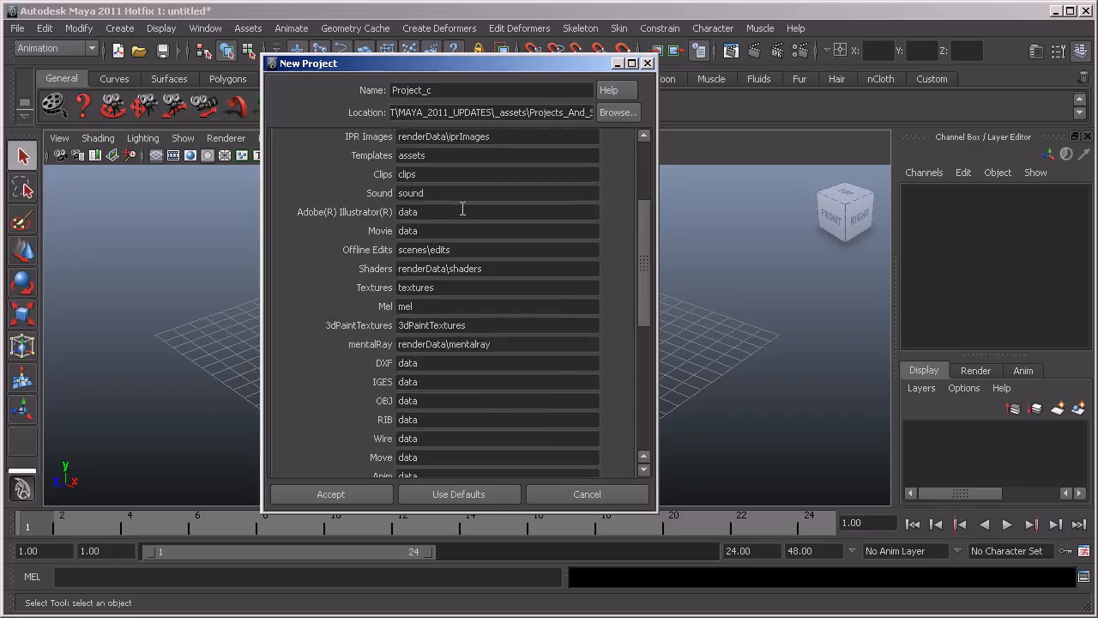
scroll(463, 208, "up", 6)
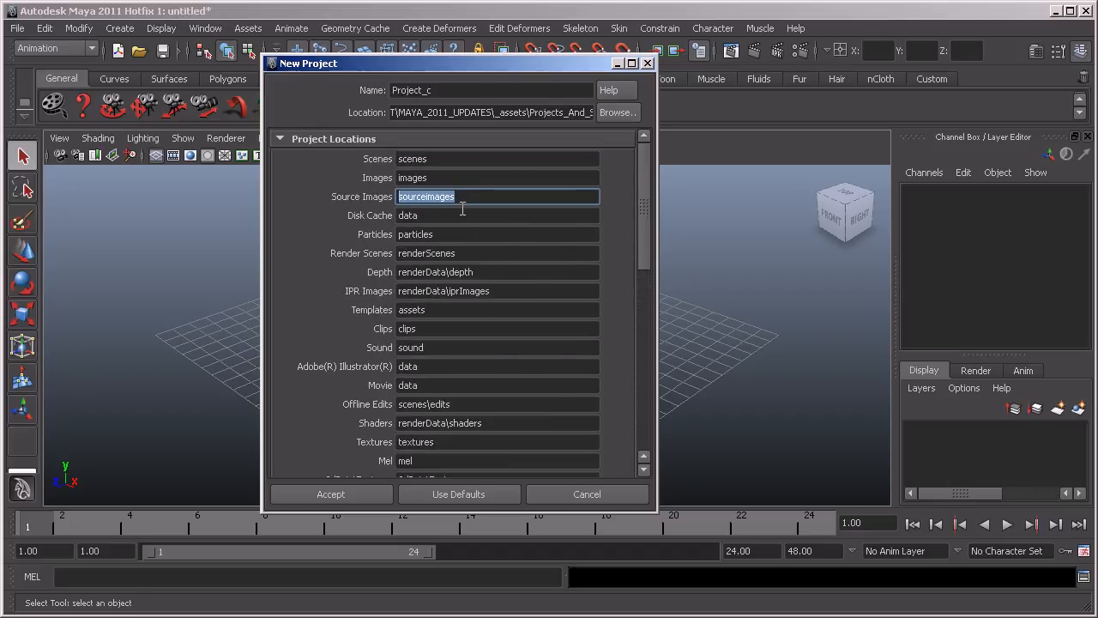
left_click(331, 494)
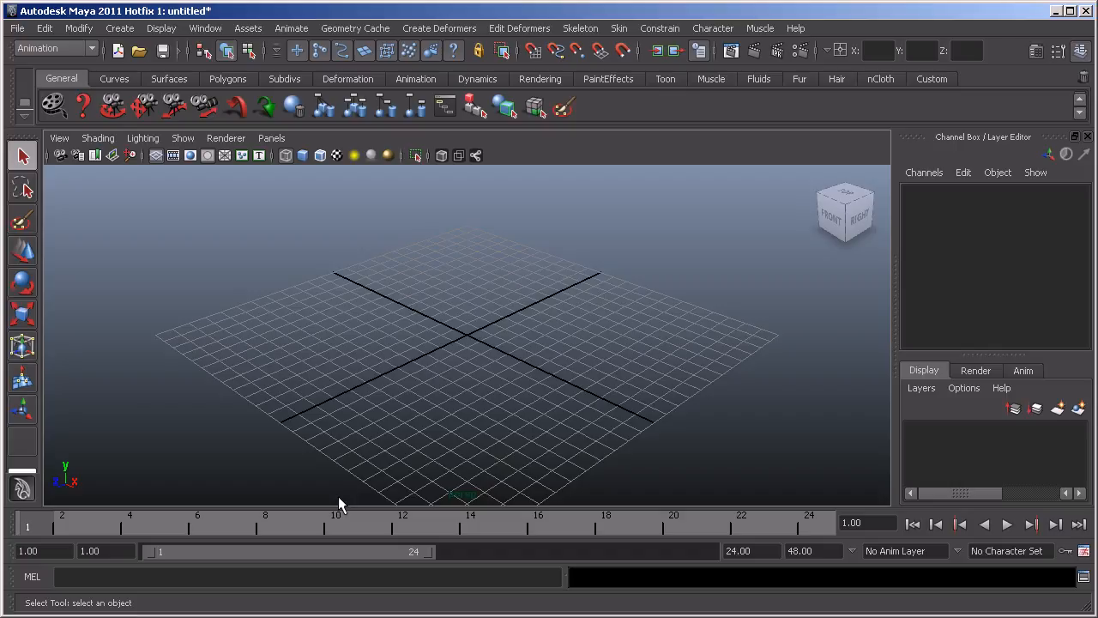
Switch to Windows Explorer, open the Project_c folder inside Projects_And_Scenes and show its subfolders in Details view.
key("alt+Tab")
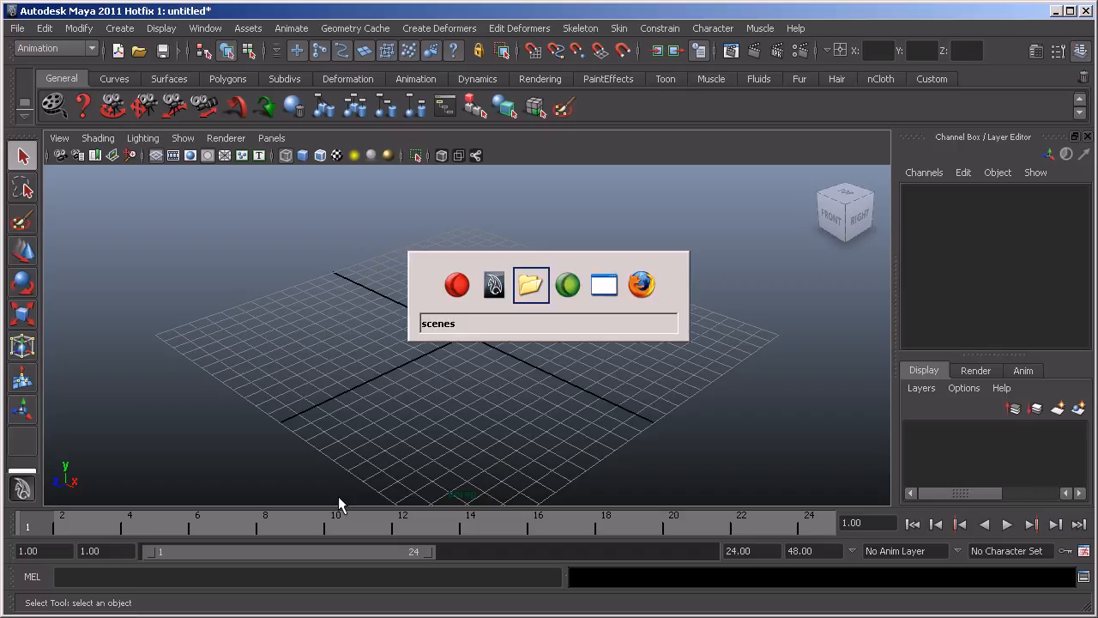
double_click(270, 78)
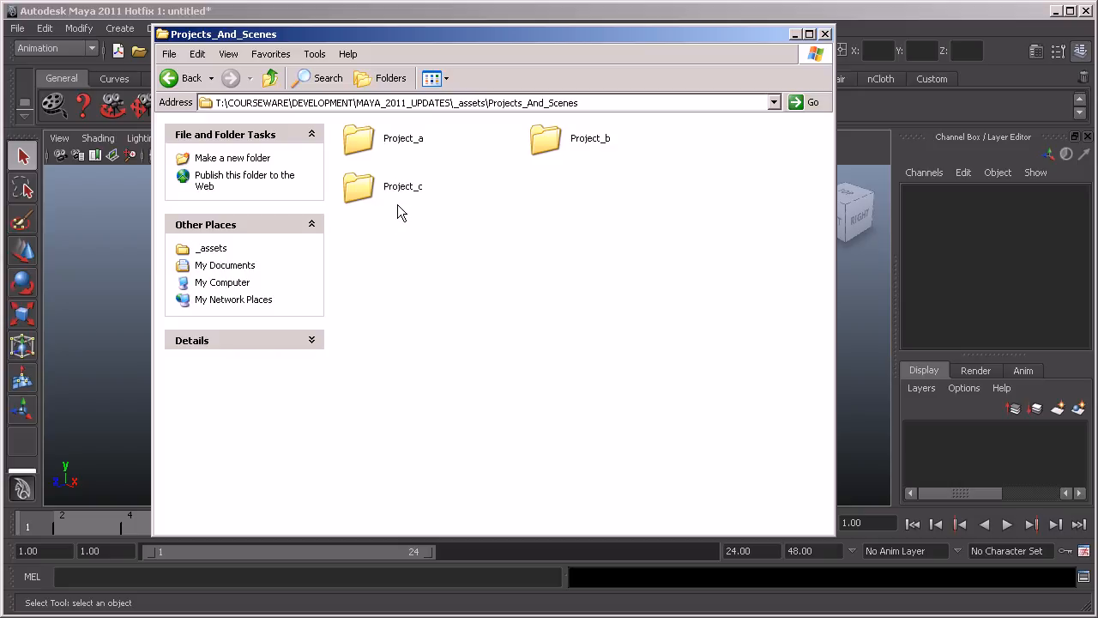
double_click(358, 190)
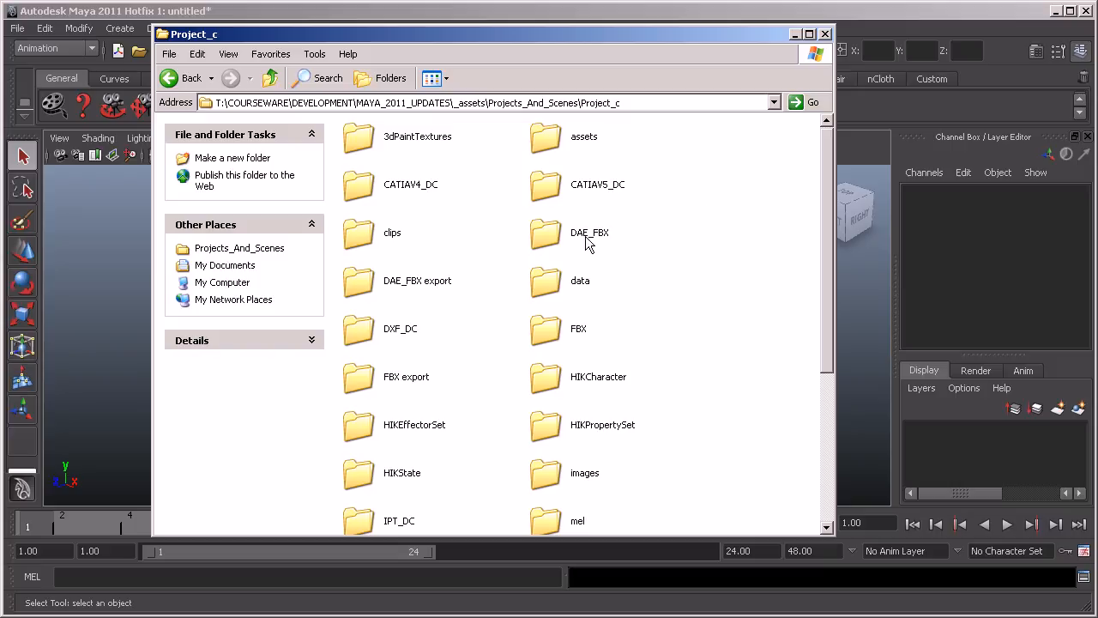
left_click(434, 78)
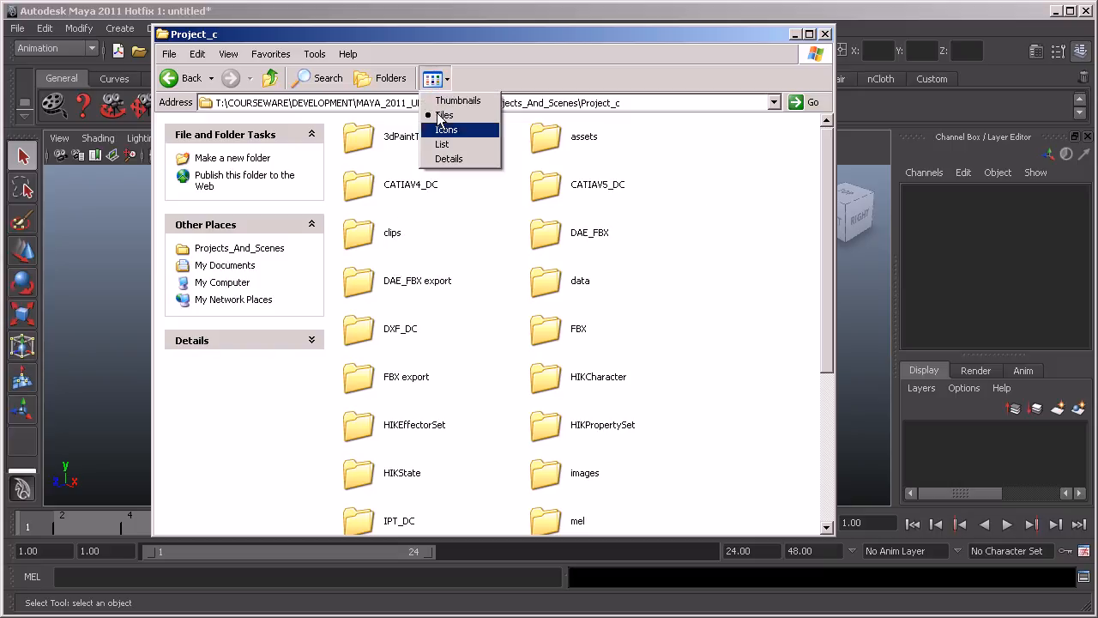
left_click(446, 160)
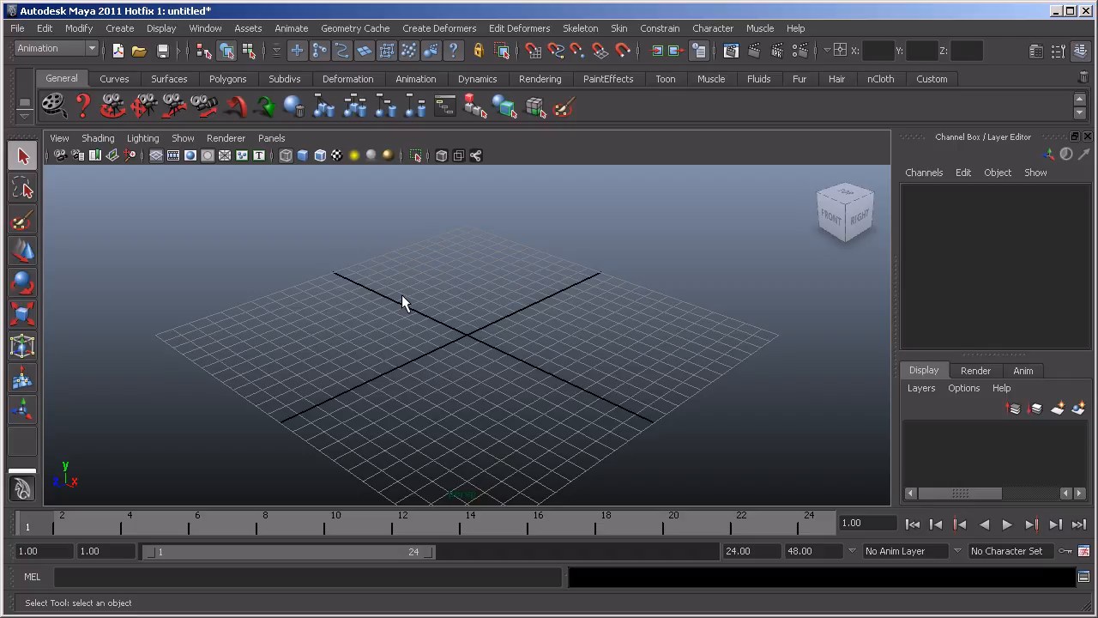
Edit the current project so that its Scenes location points to the images folder.
left_click(17, 29)
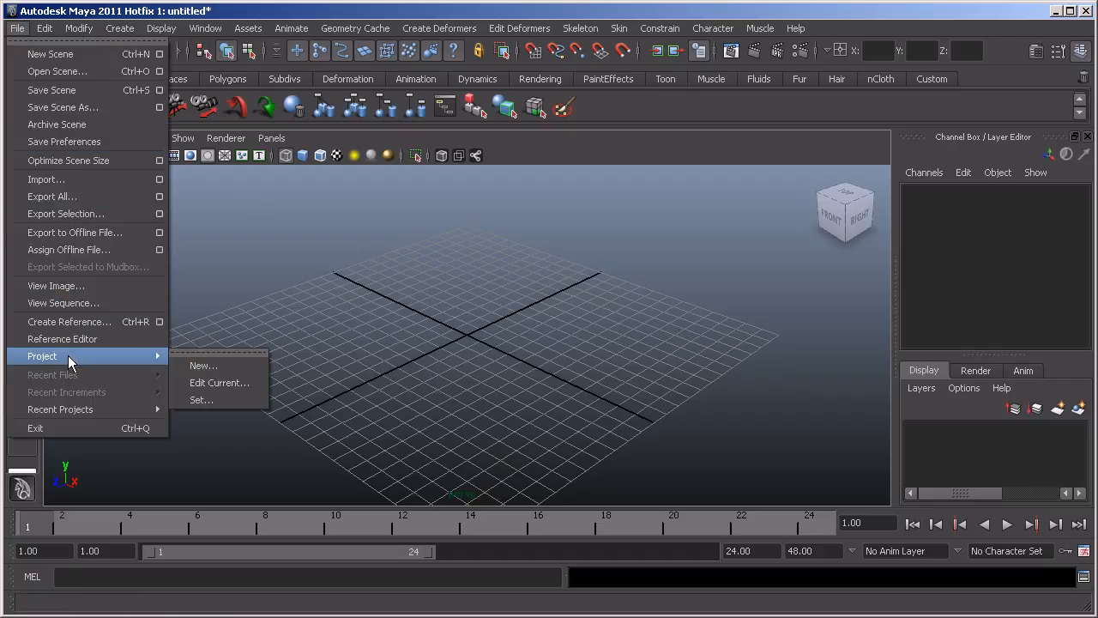
mouse_move(151, 357)
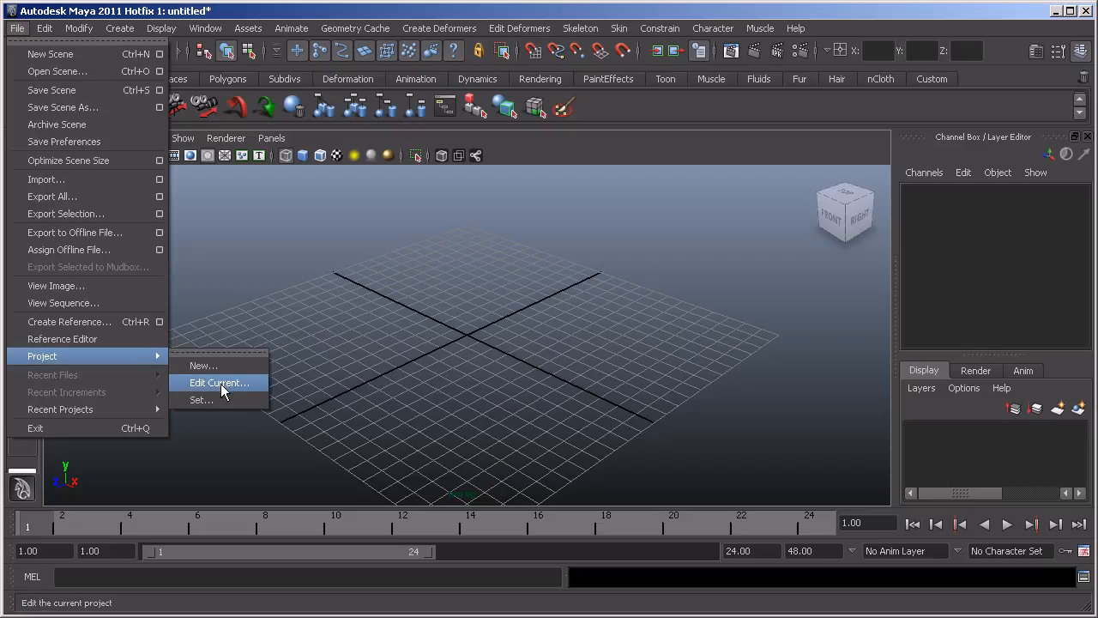
left_click(221, 384)
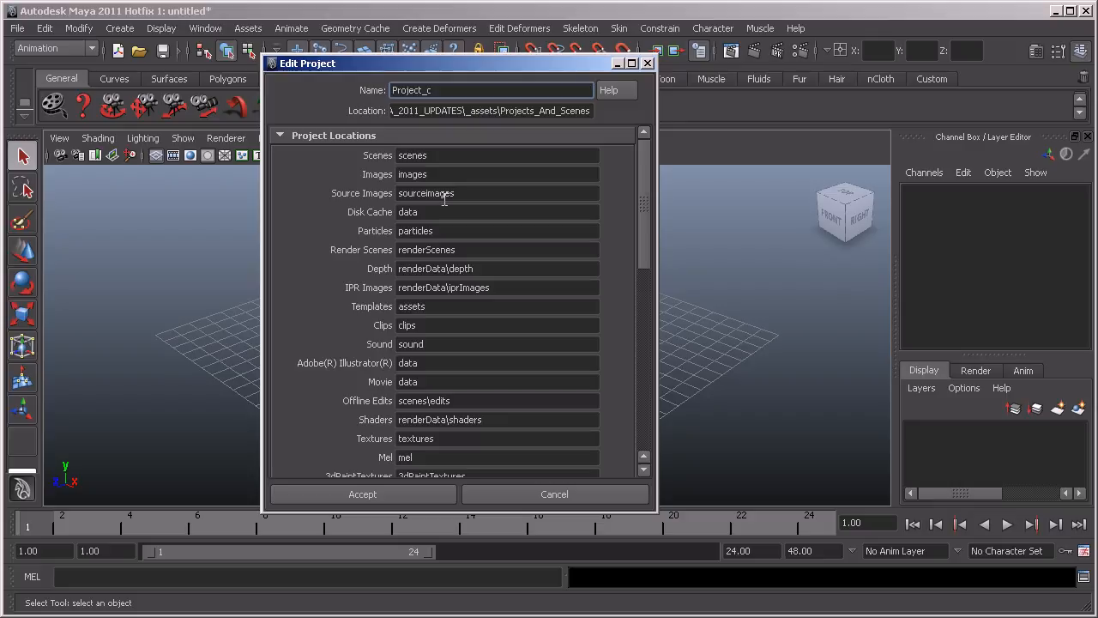
double_click(464, 155)
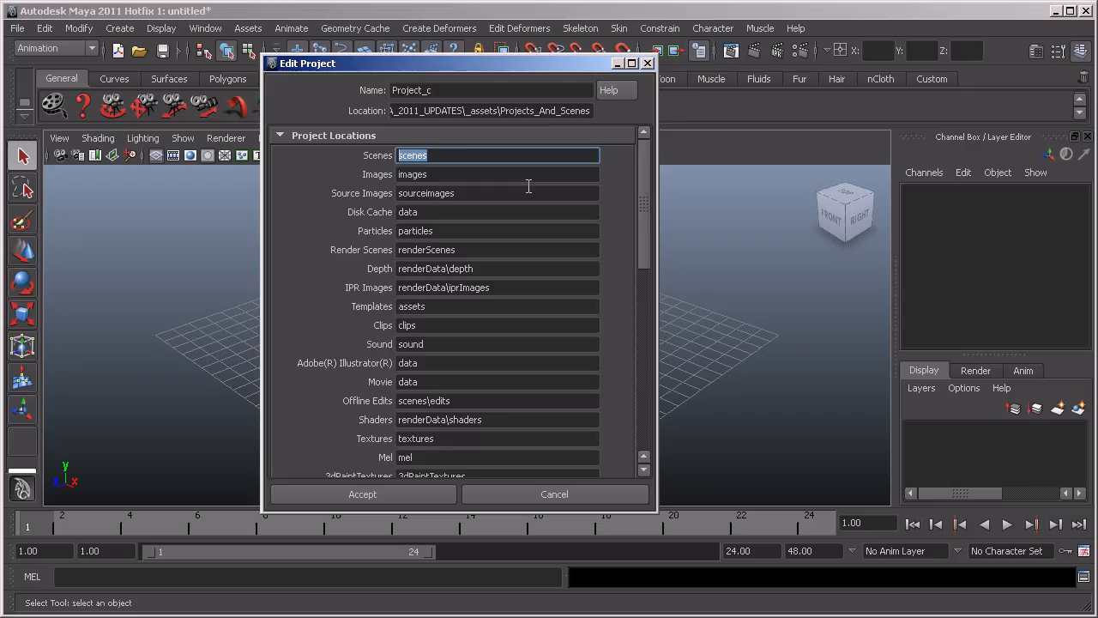
type("images")
left_click(384, 494)
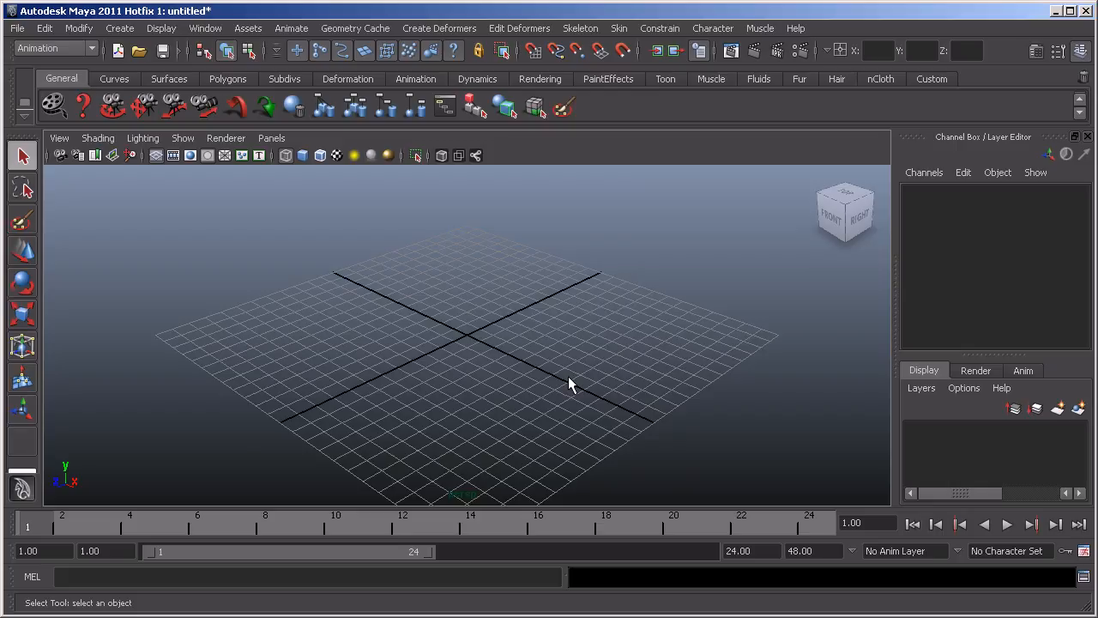
Check the starting folder for opening scenes and review the current project's name and locations without editing them.
left_click(17, 28)
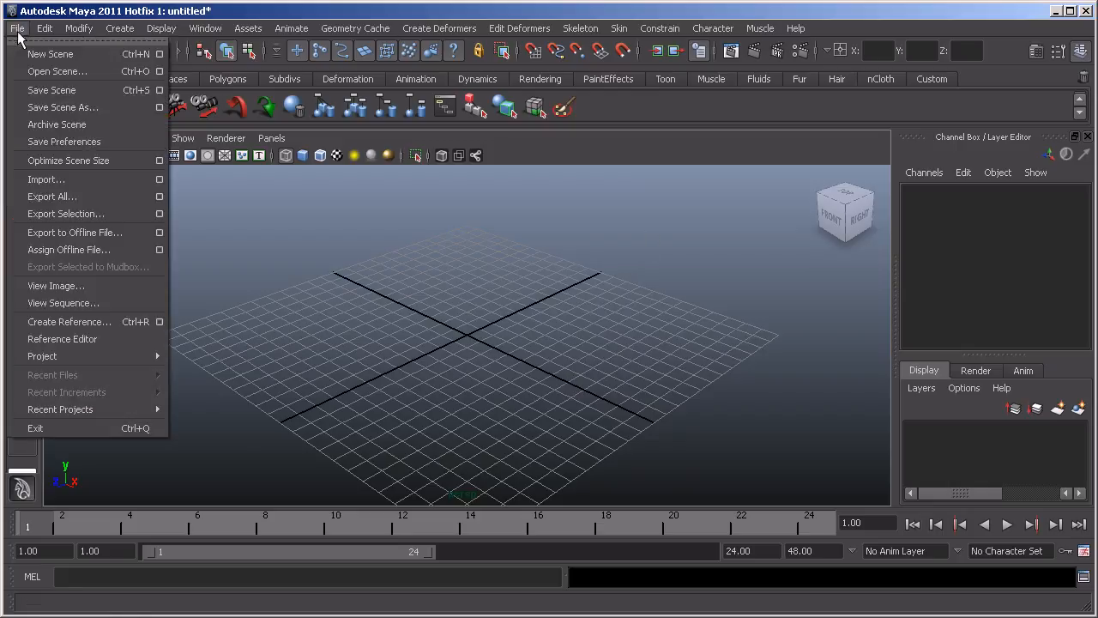
left_click(53, 72)
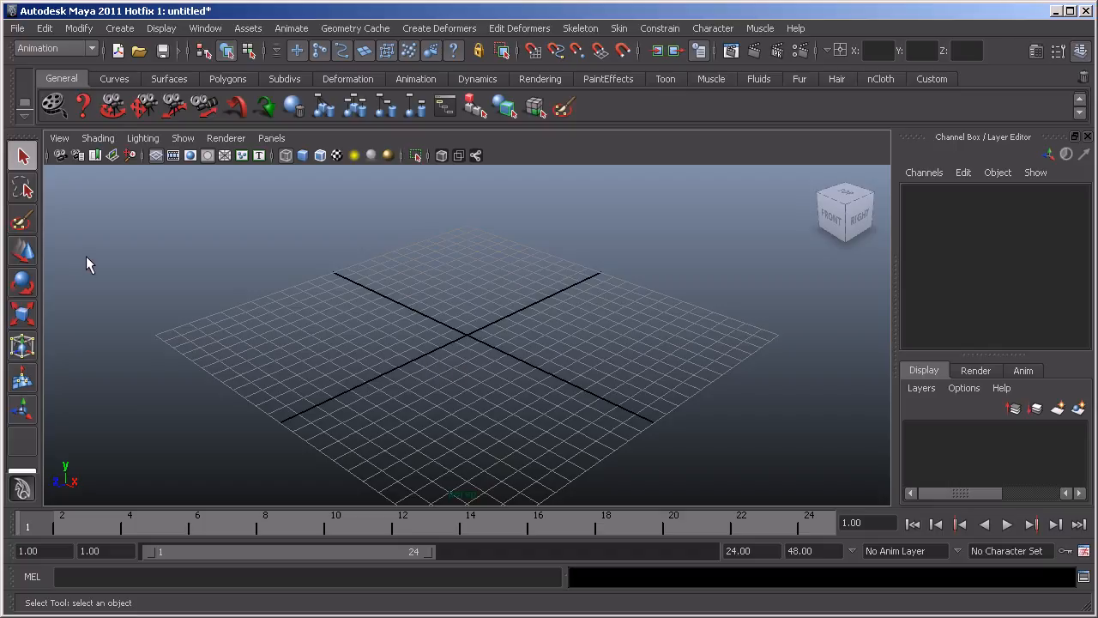
left_click(18, 29)
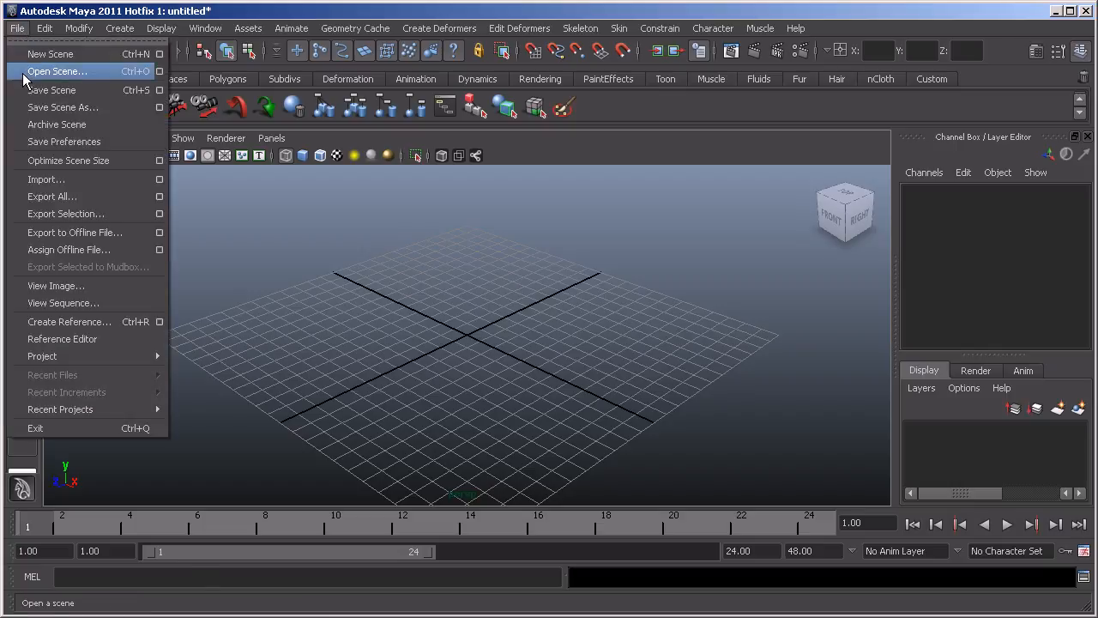
mouse_move(64, 357)
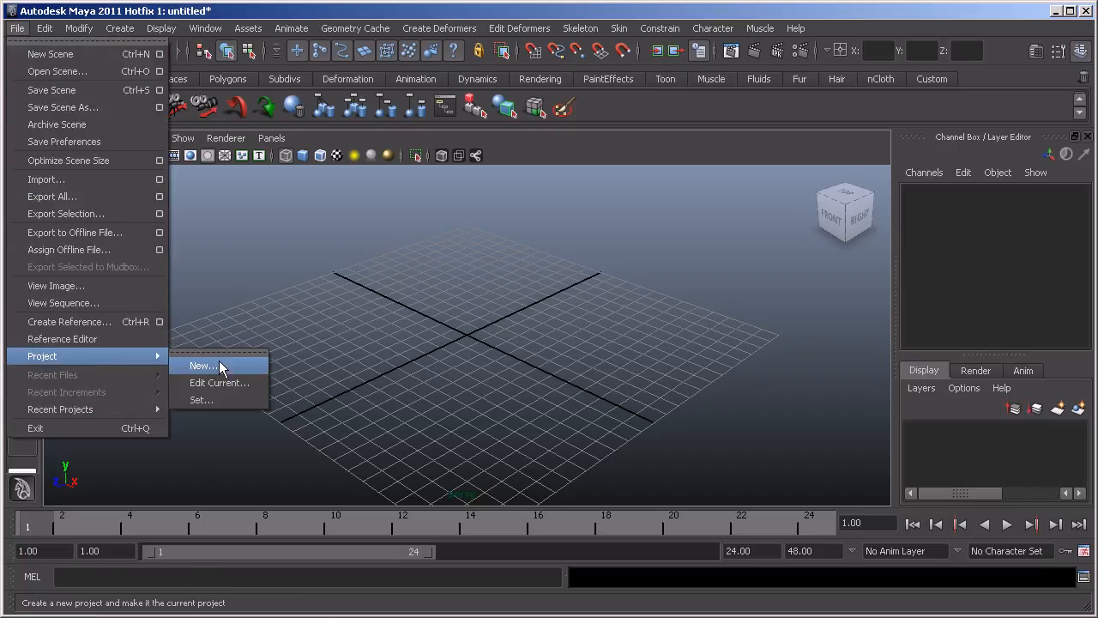
left_click(240, 382)
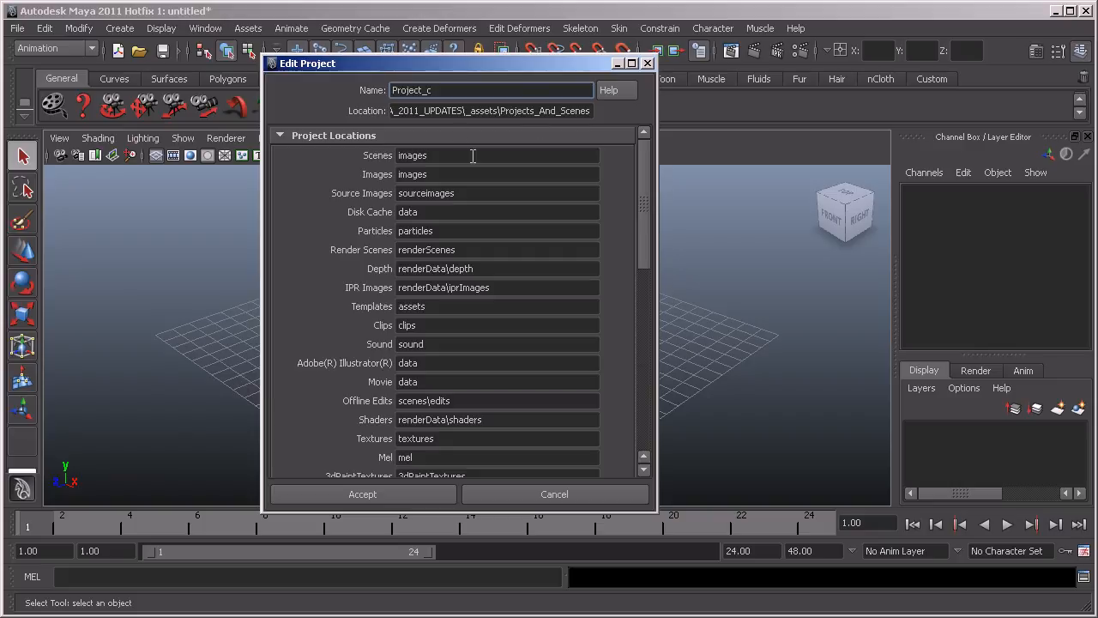
double_click(449, 89)
left_click(556, 495)
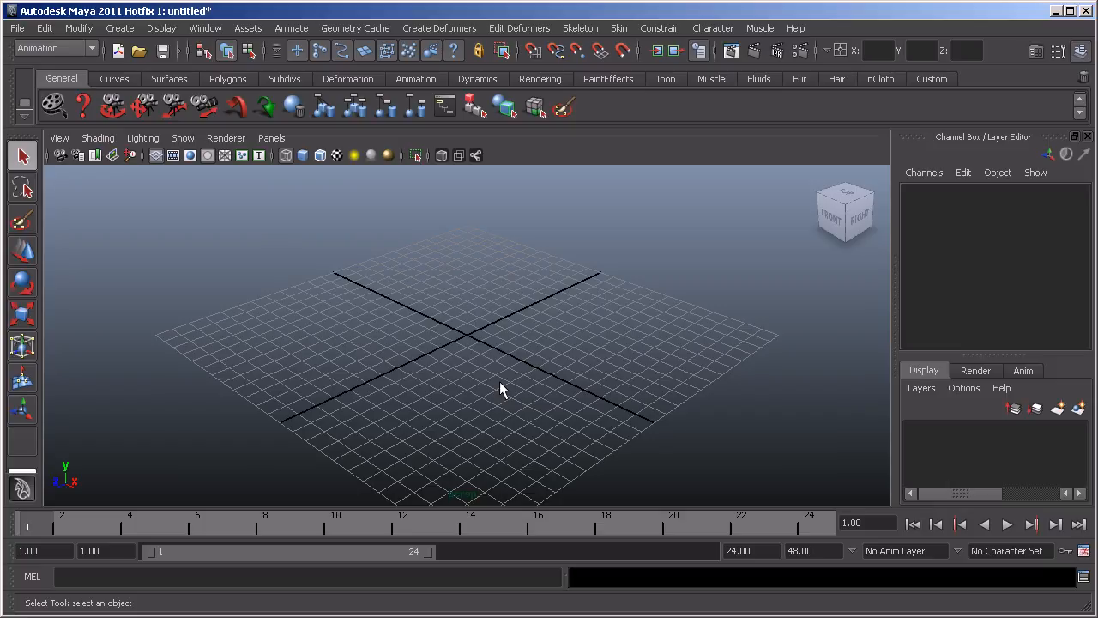
Browse from Project_c's images folder up to Projects_And_Scenes as if to open a scene, and cancel without opening anything.
left_click(17, 28)
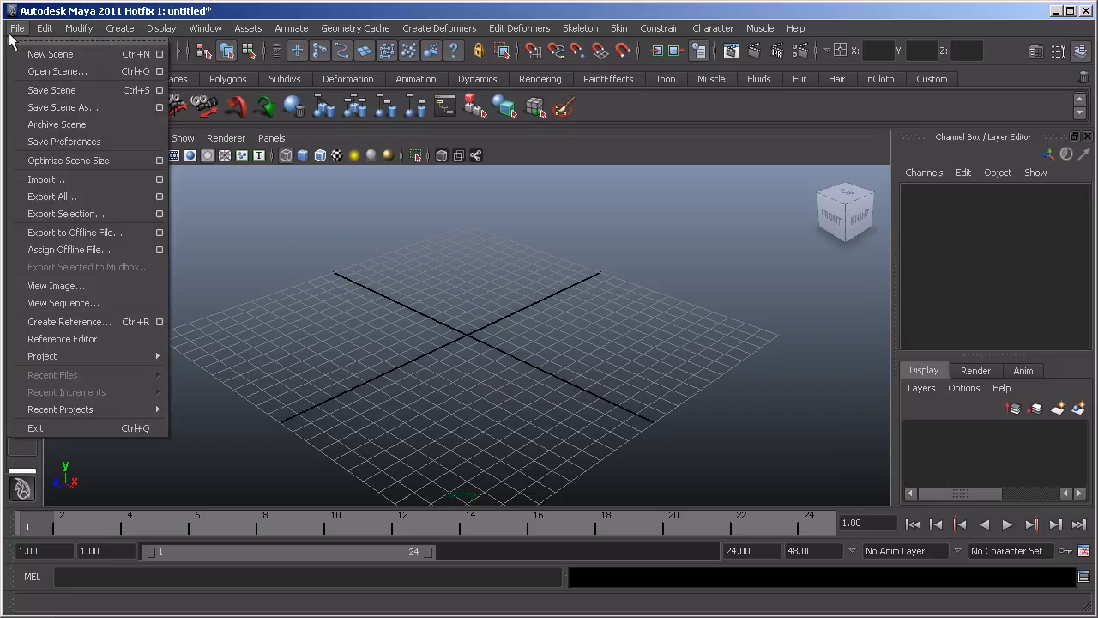
left_click(42, 71)
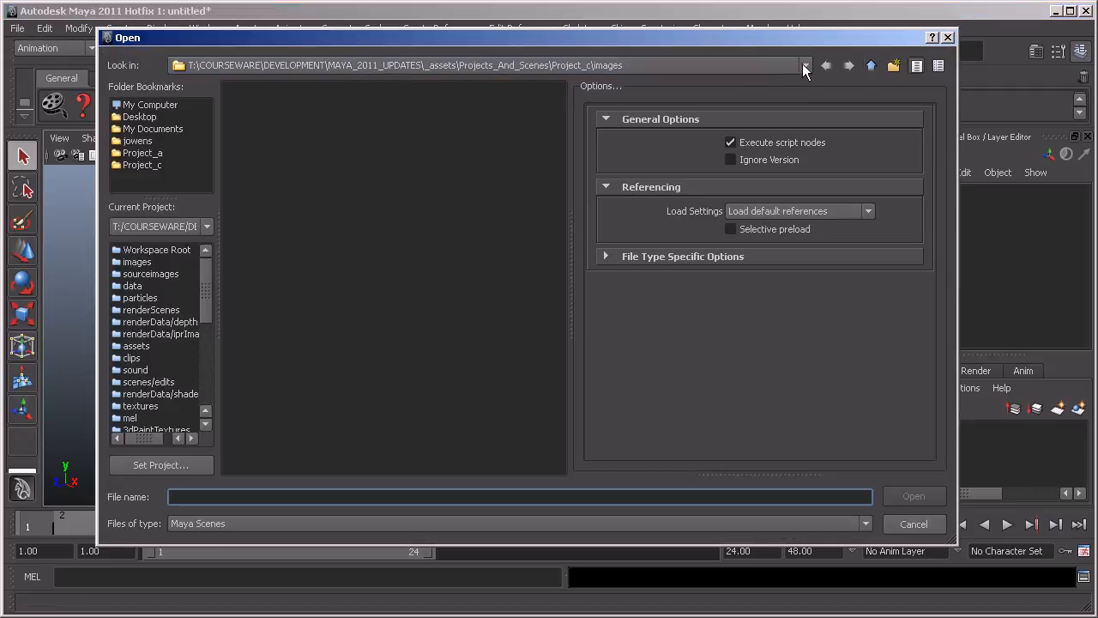
left_click(872, 67)
left_click(872, 67)
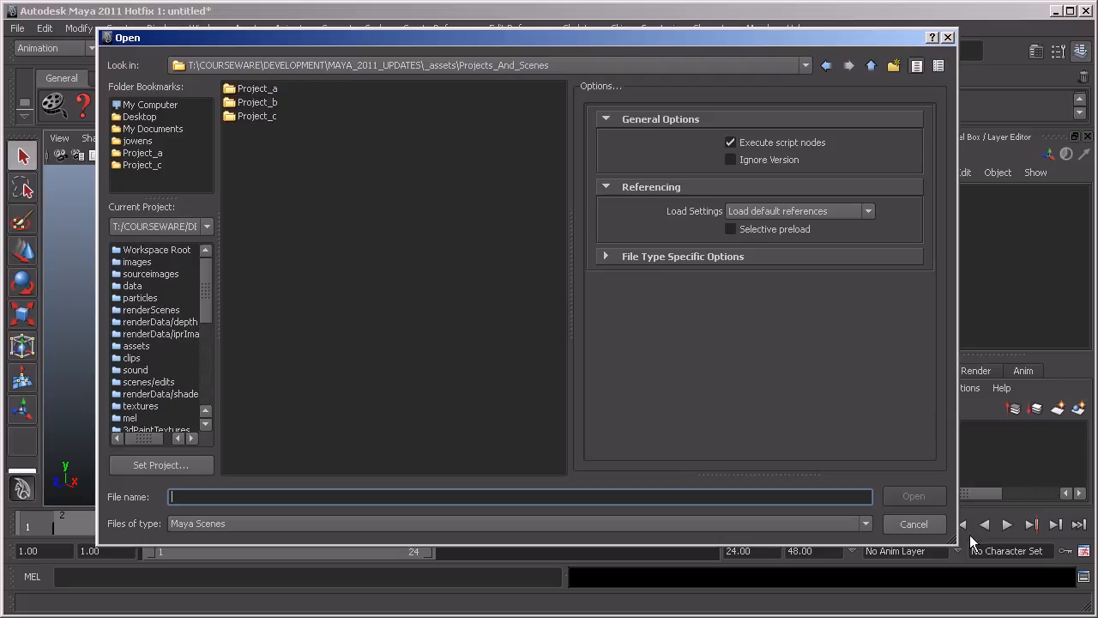
left_click(914, 523)
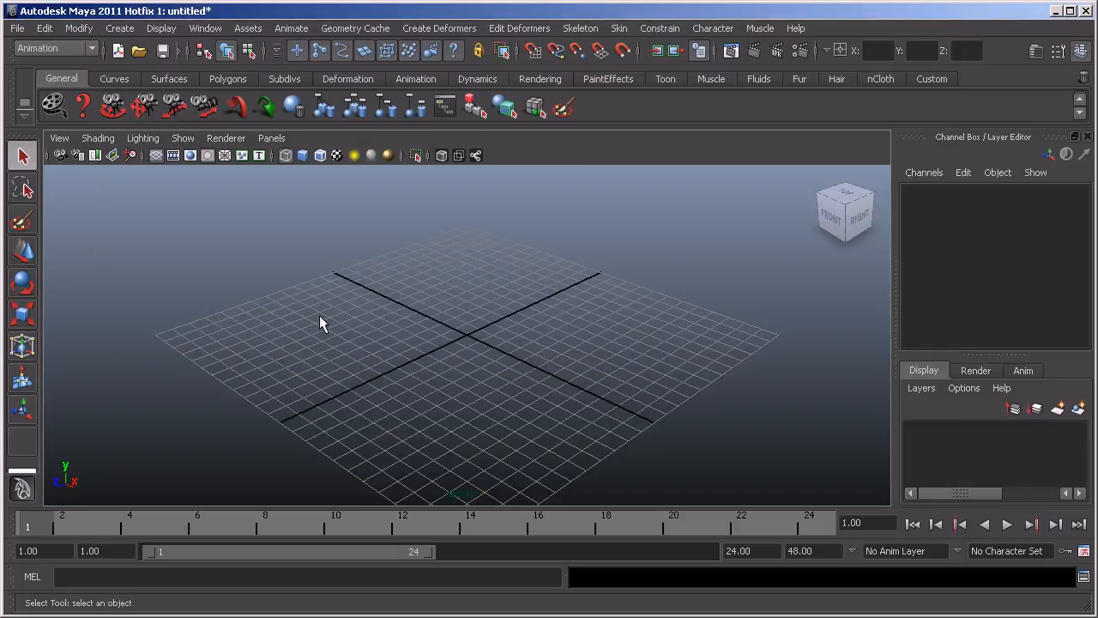
Set Project_a in the Projects_And_Scenes folder as the current project.
left_click(17, 28)
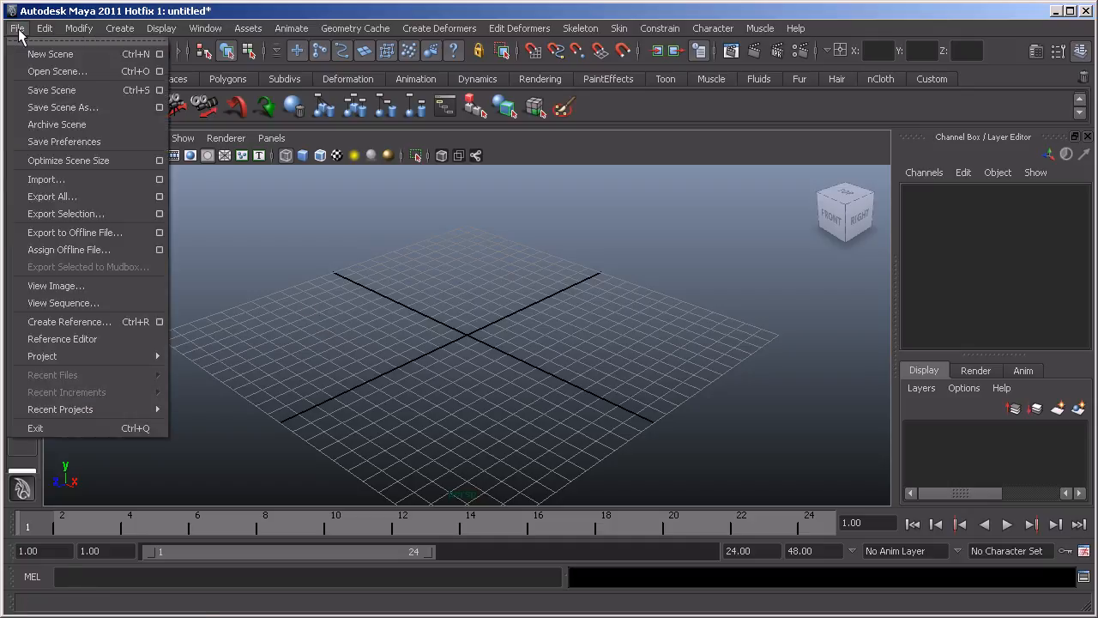
mouse_move(135, 352)
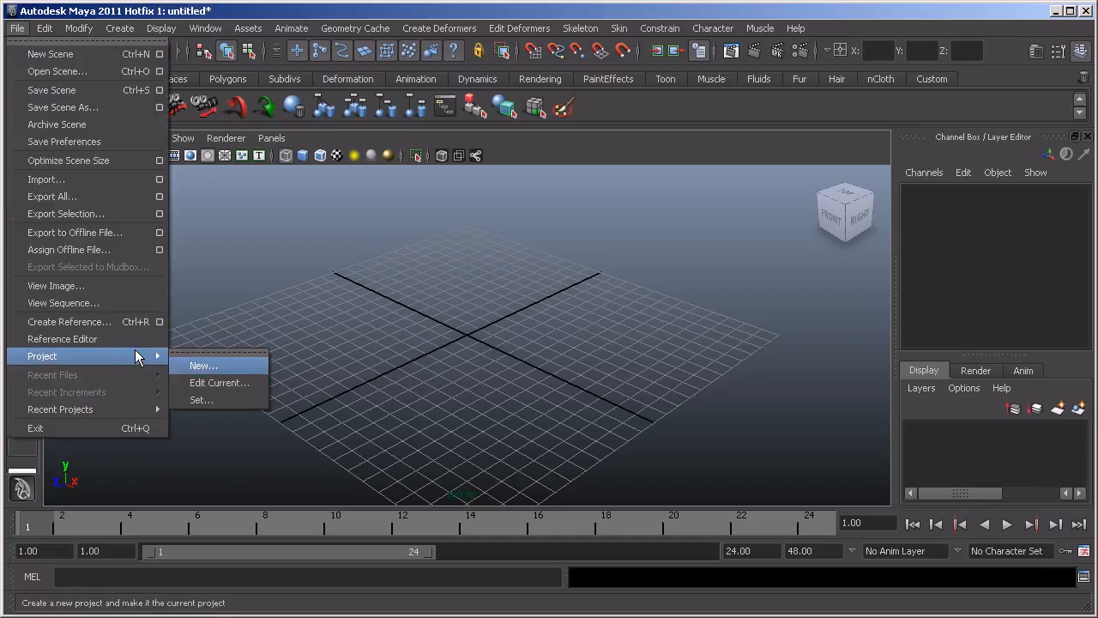
left_click(243, 404)
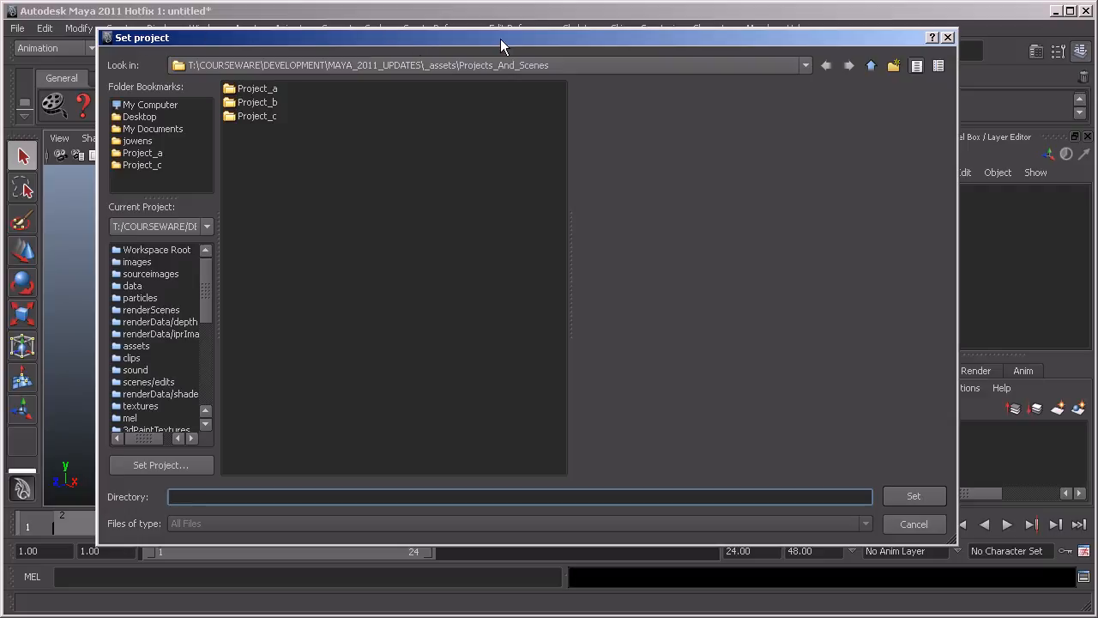
left_click(260, 91)
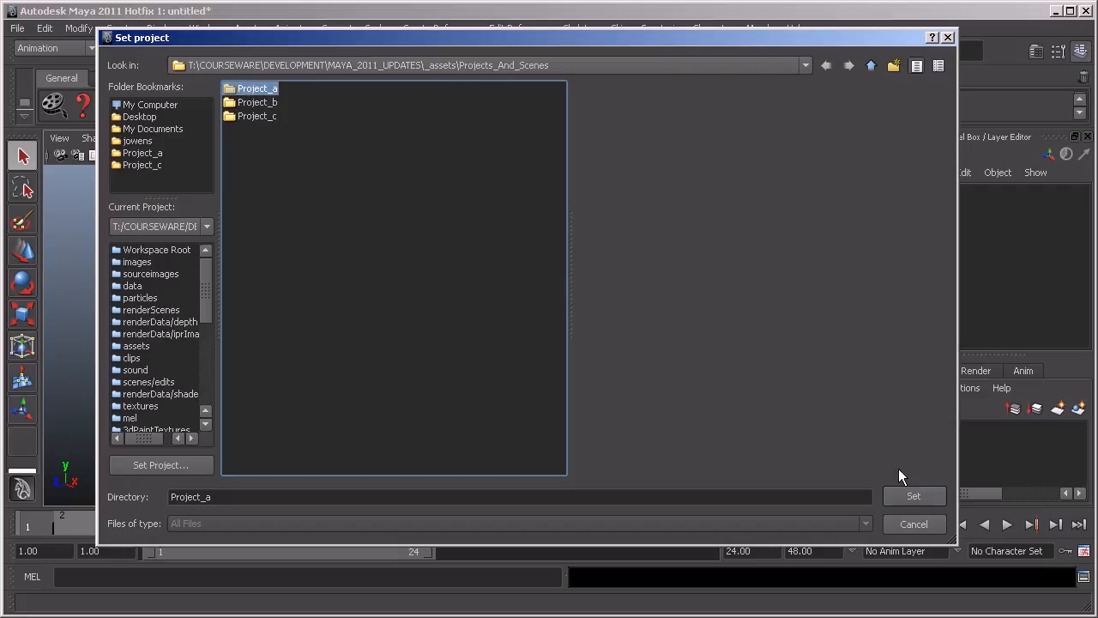
left_click(908, 496)
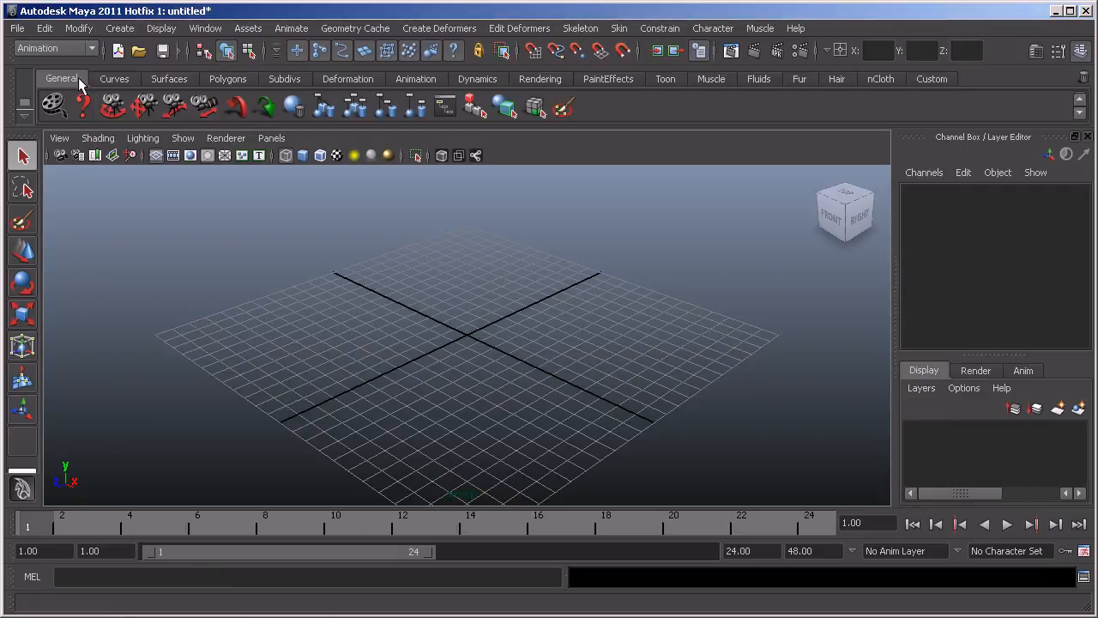
Check which folder scene opening starts in for Project_a, and close the dialog without opening a scene.
left_click(17, 28)
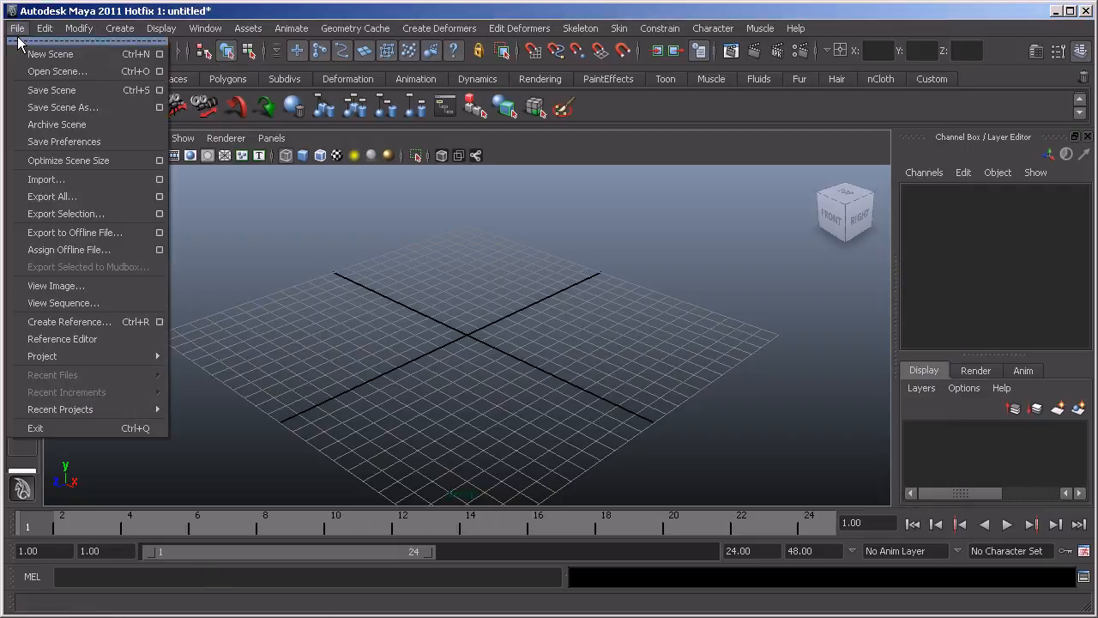
left_click(46, 73)
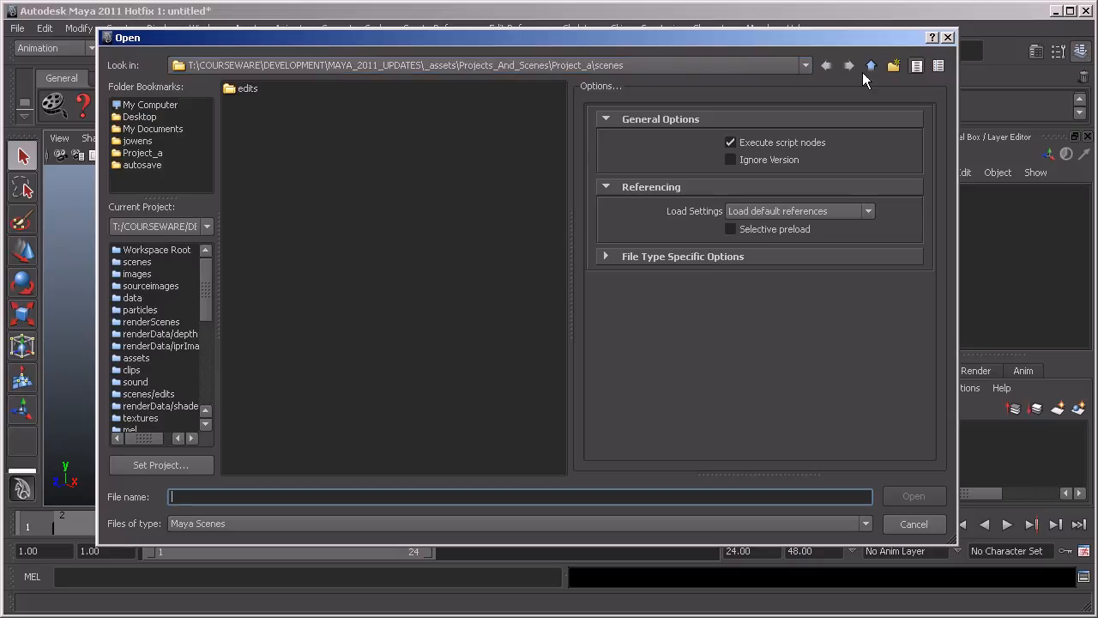
left_click(949, 39)
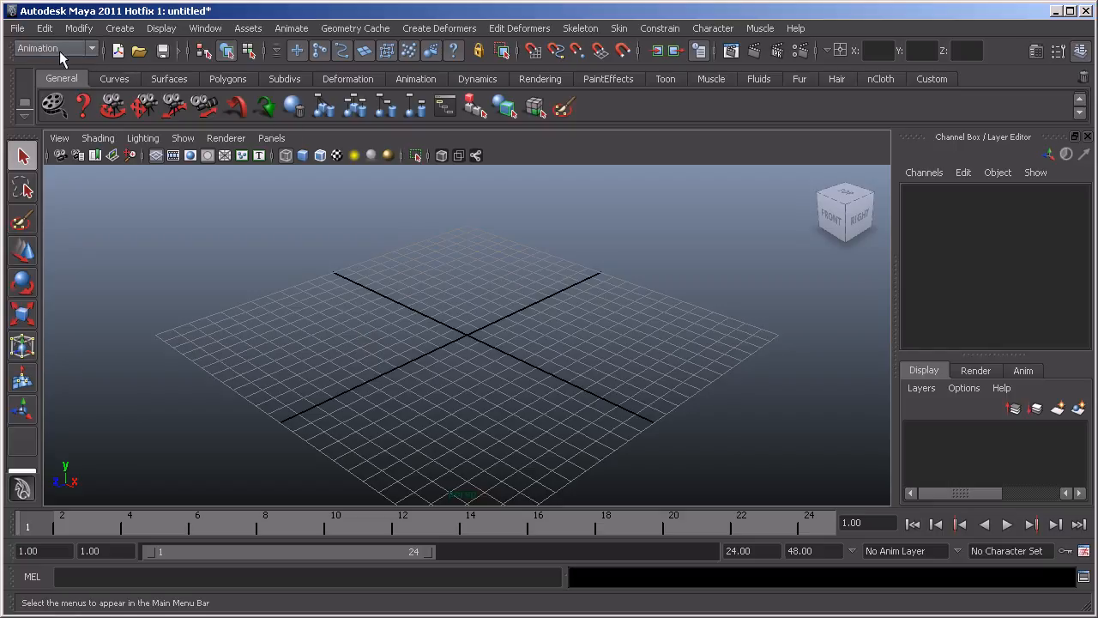
Switch the current project to Project_b by choosing it from the recent projects.
left_click(18, 29)
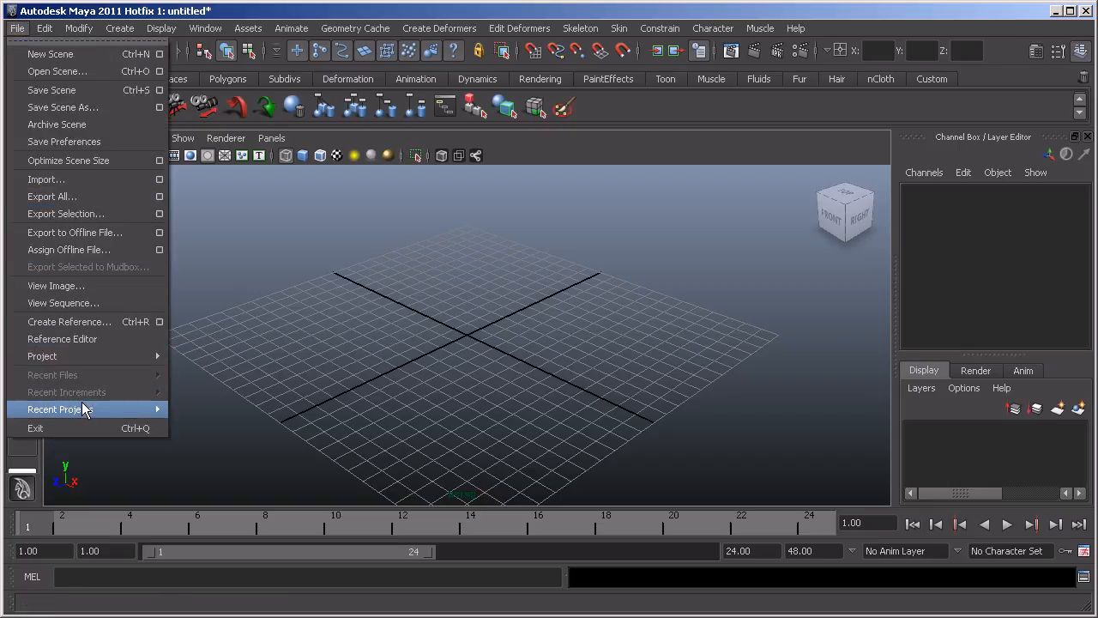
mouse_move(78, 409)
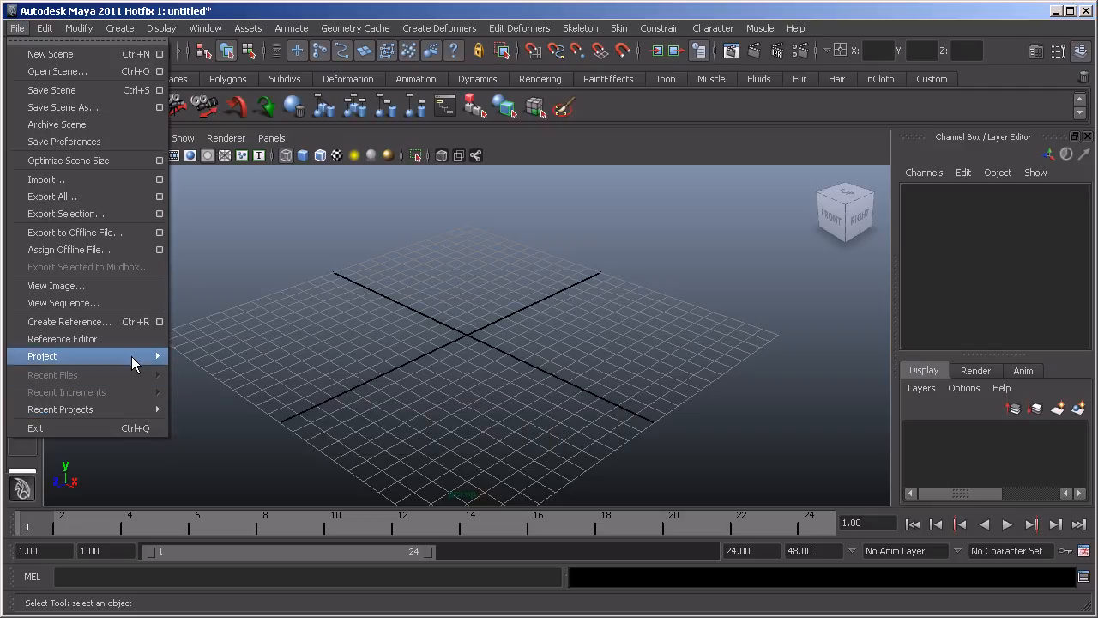
mouse_move(133, 359)
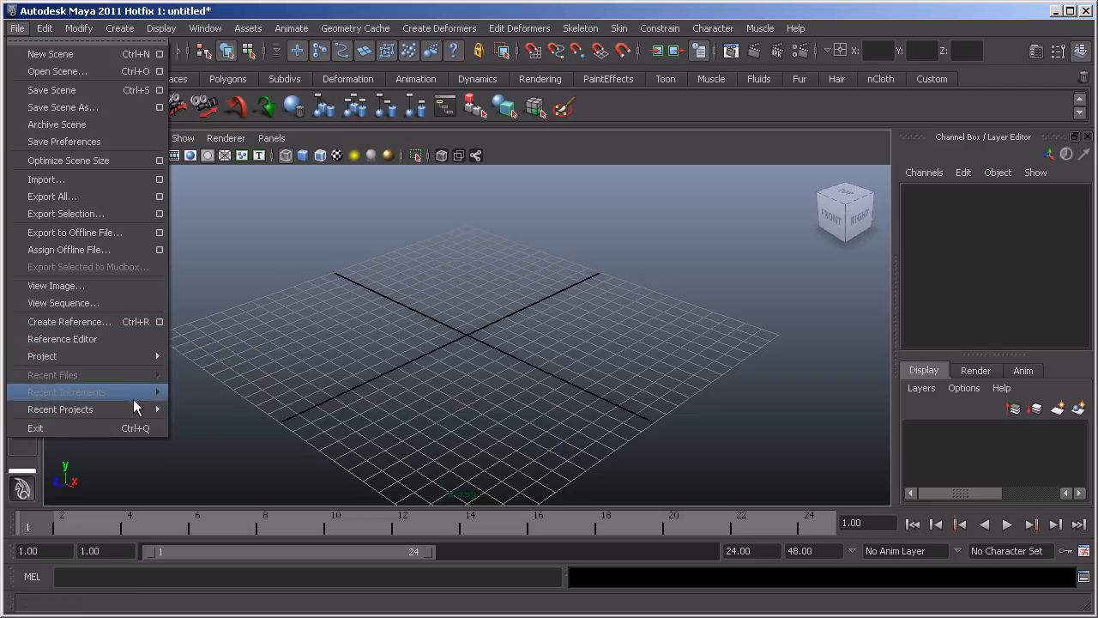
mouse_move(127, 410)
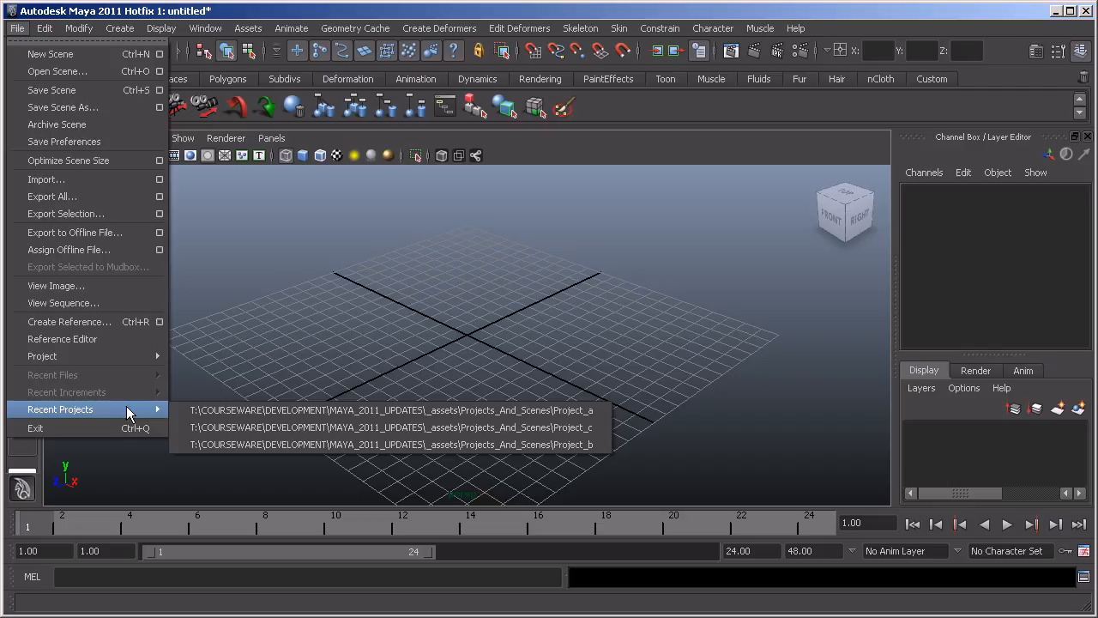
left_click(359, 446)
Check which folder scene opening starts in for Project_b, and cancel without opening a scene.
left_click(17, 29)
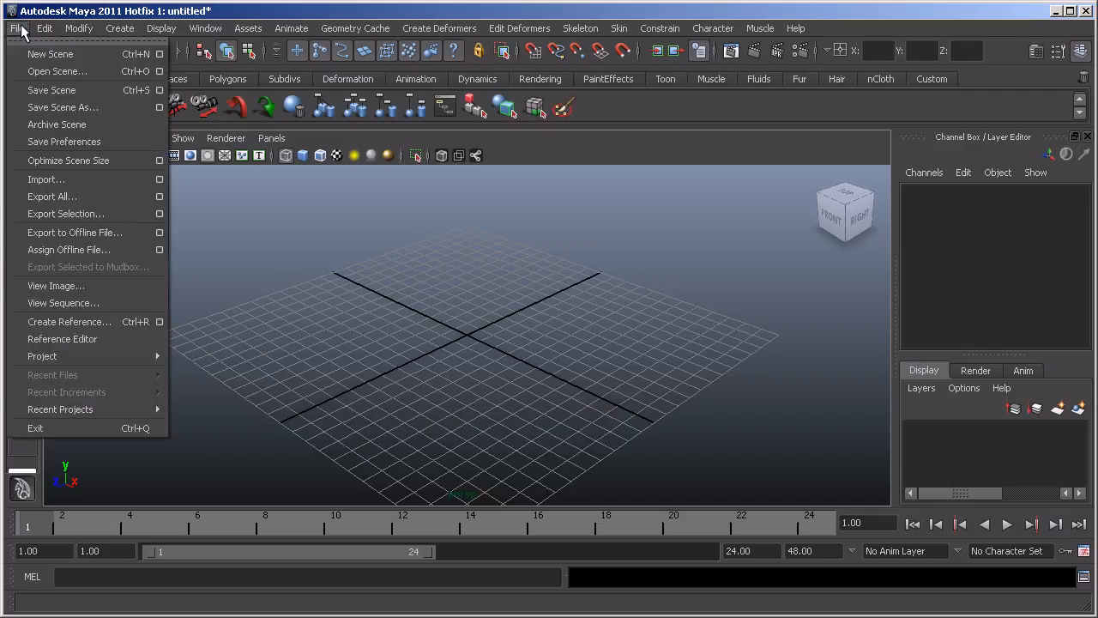
left_click(38, 72)
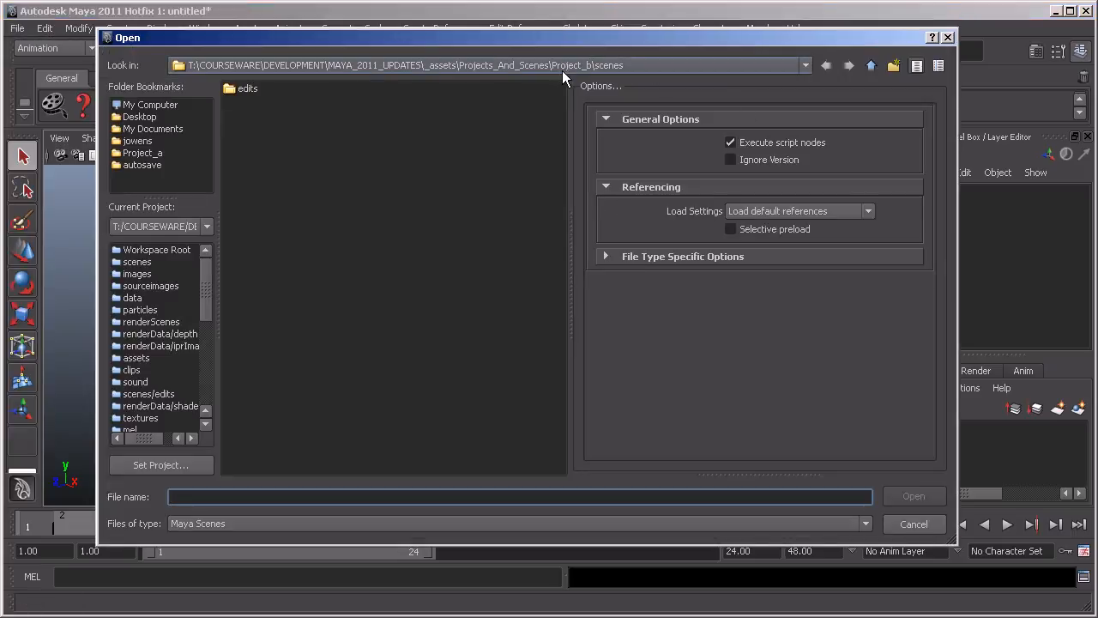
left_click(912, 526)
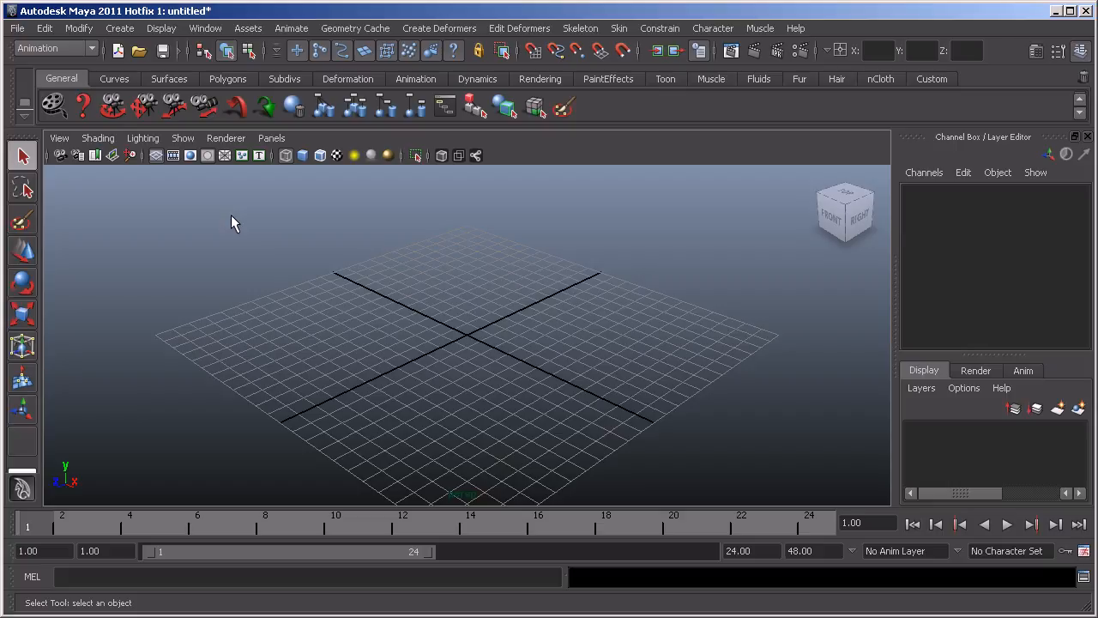
Switch to Windows Explorer, inspect the default project's folders inside maya\projects, and close the Explorer window.
key("alt+Tab")
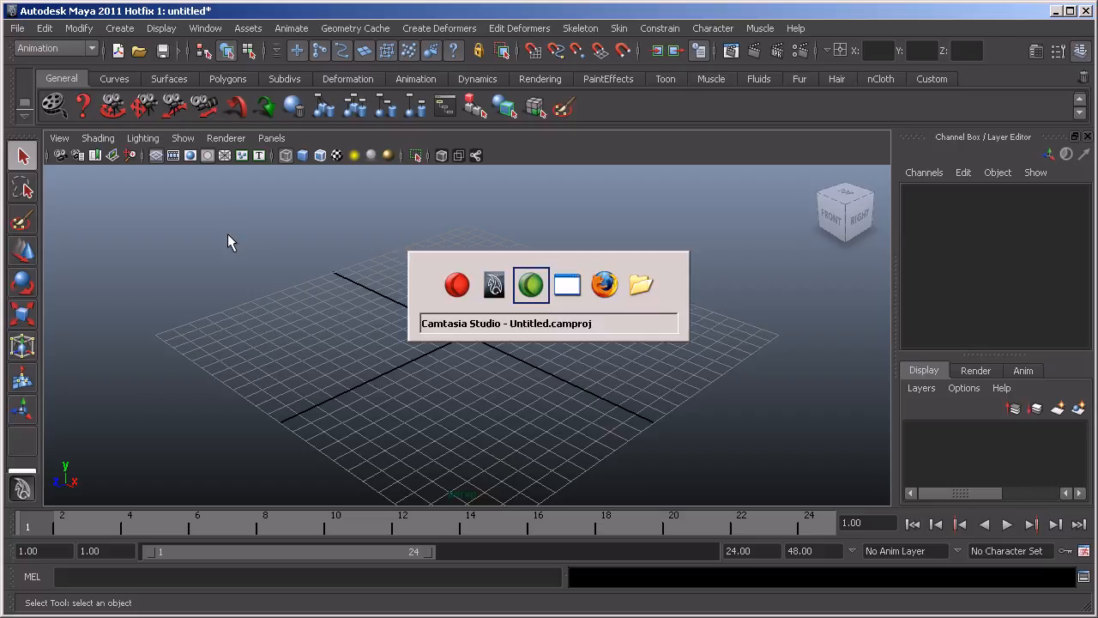
key("alt+Tab")
key("alt+Tab")
key("alt+Tab")
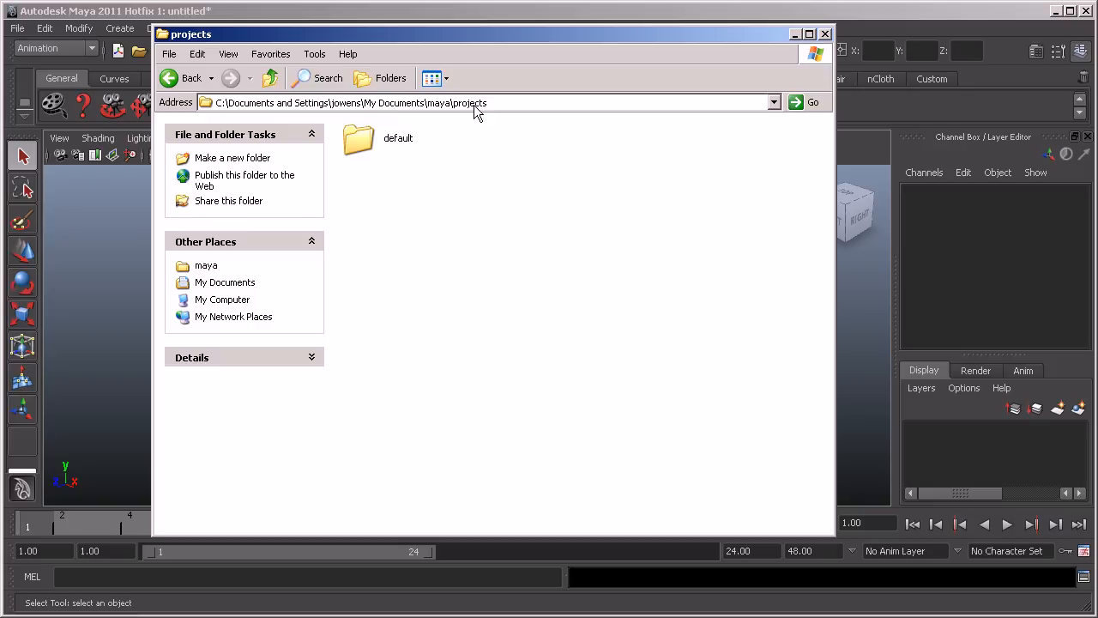
double_click(361, 143)
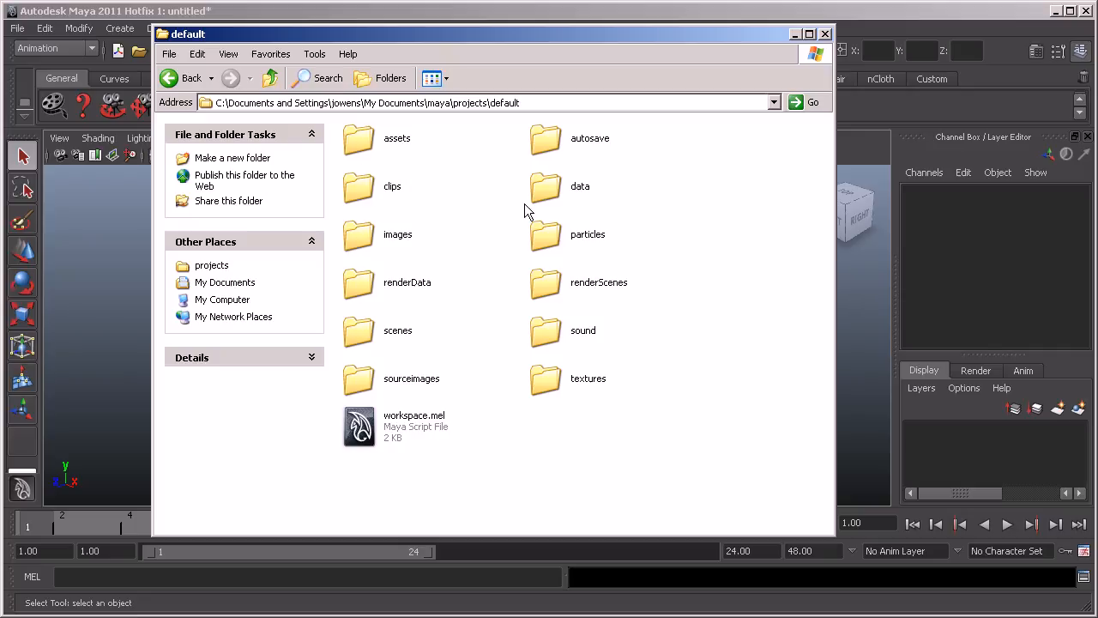
left_click(825, 34)
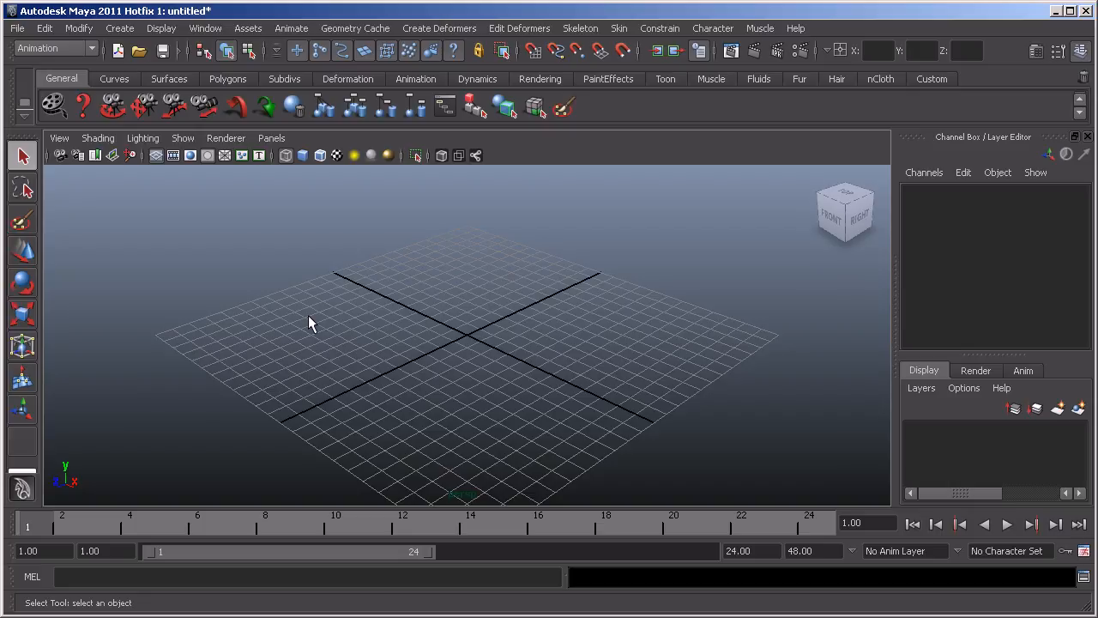
Review the project directory and recent history size settings in the Files/Projects preferences, and cancel without saving.
left_click(206, 28)
mouse_move(284, 122)
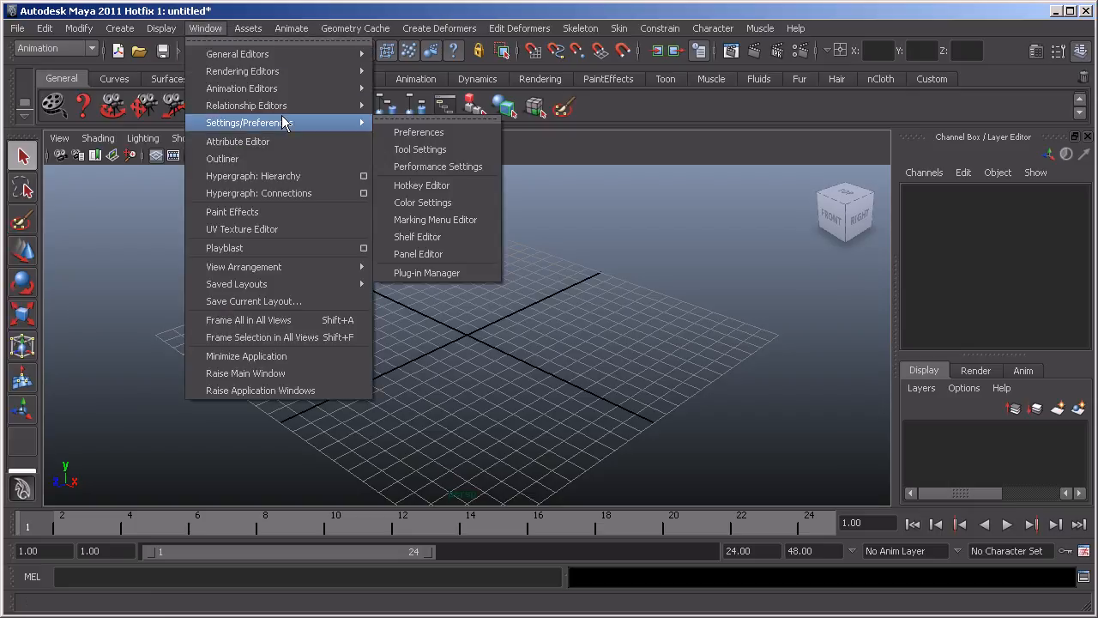
left_click(431, 134)
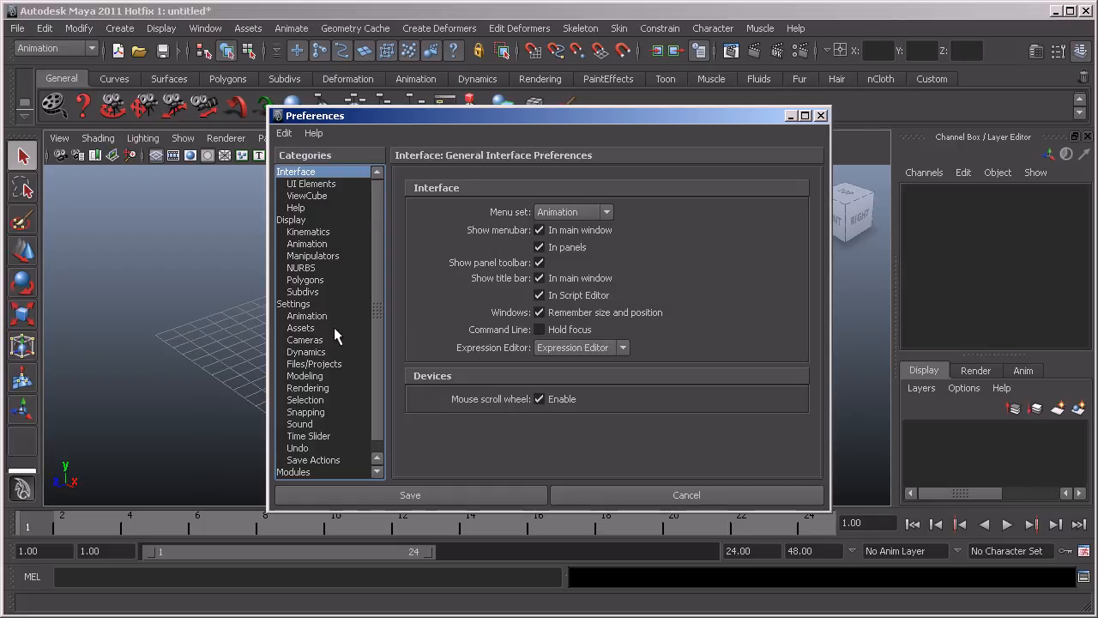
left_click(316, 366)
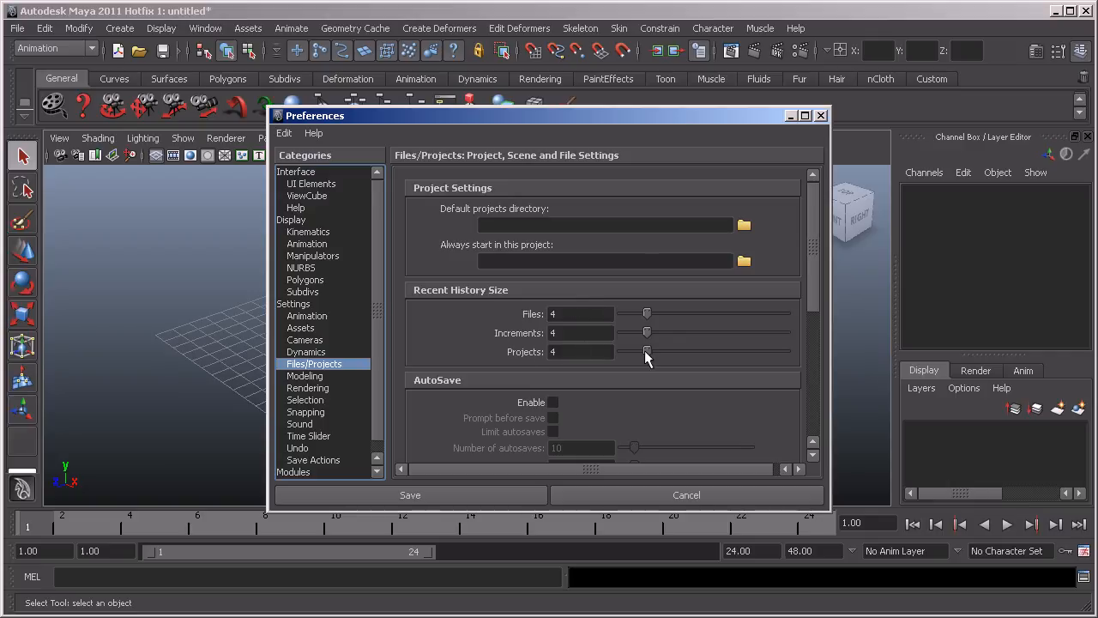
left_click(646, 495)
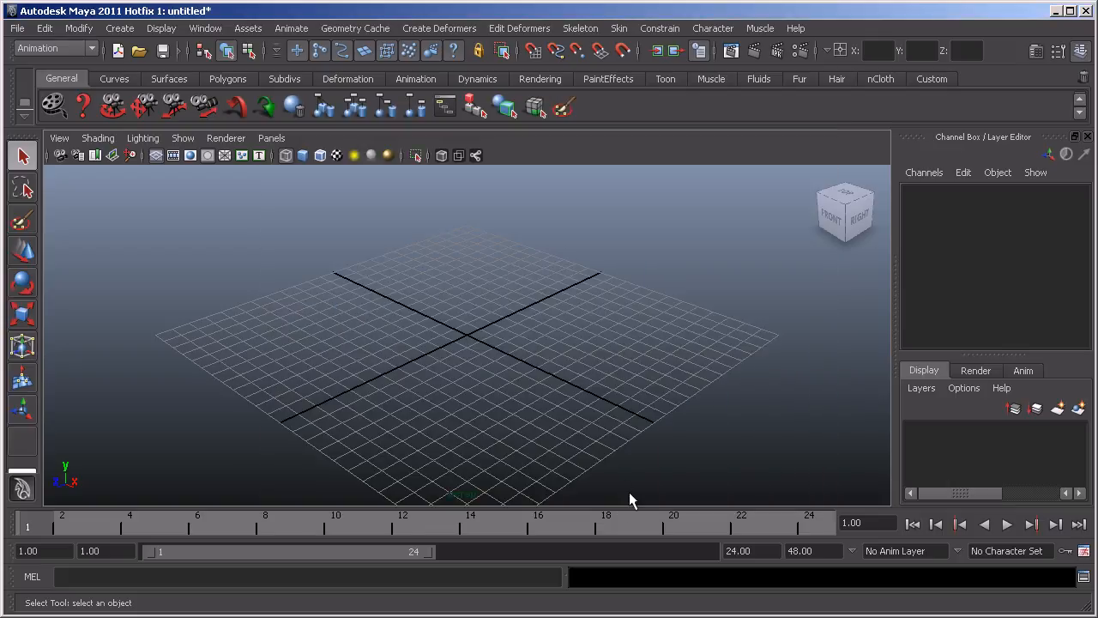
Show the list of recent projects to review the order of Project_a, Project_b and Project_c.
left_click(17, 28)
mouse_move(98, 406)
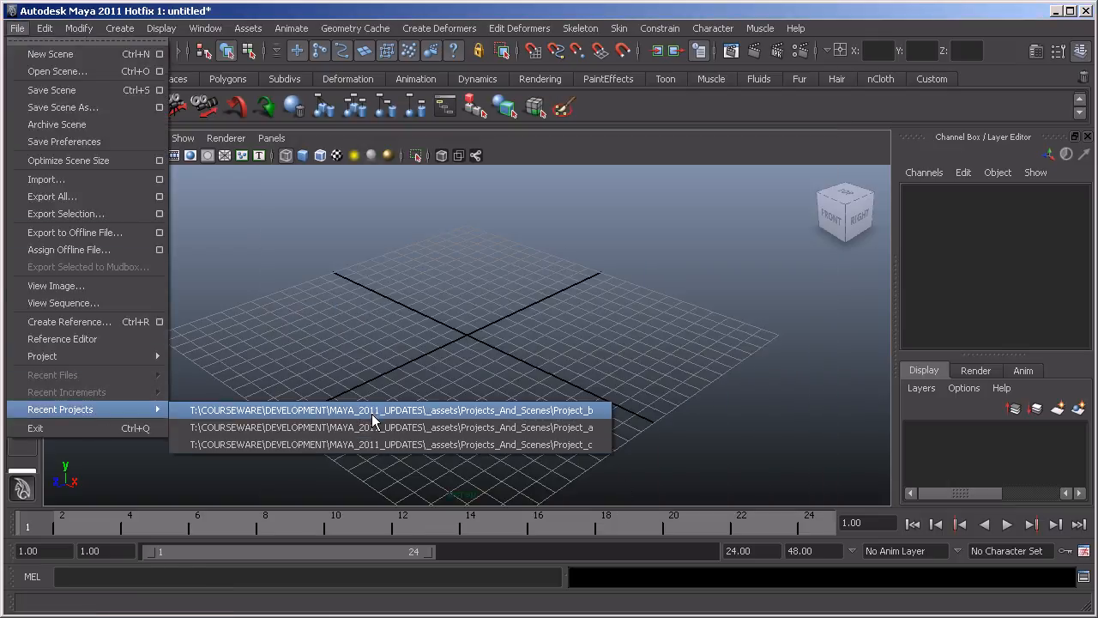